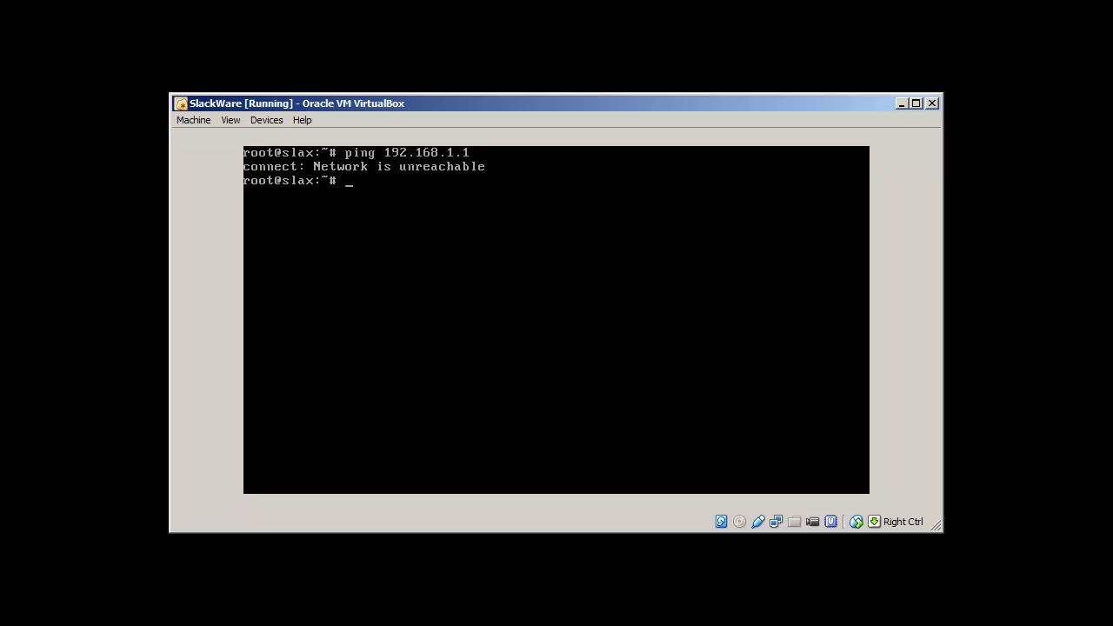
Step: Ping 4.2.2.2 unsuccessfully, then show the routing table with route -n (loopback route only)
{"action": "type", "text": "ping 4.2.2.2"}
{"action": "key", "text": "Return"}
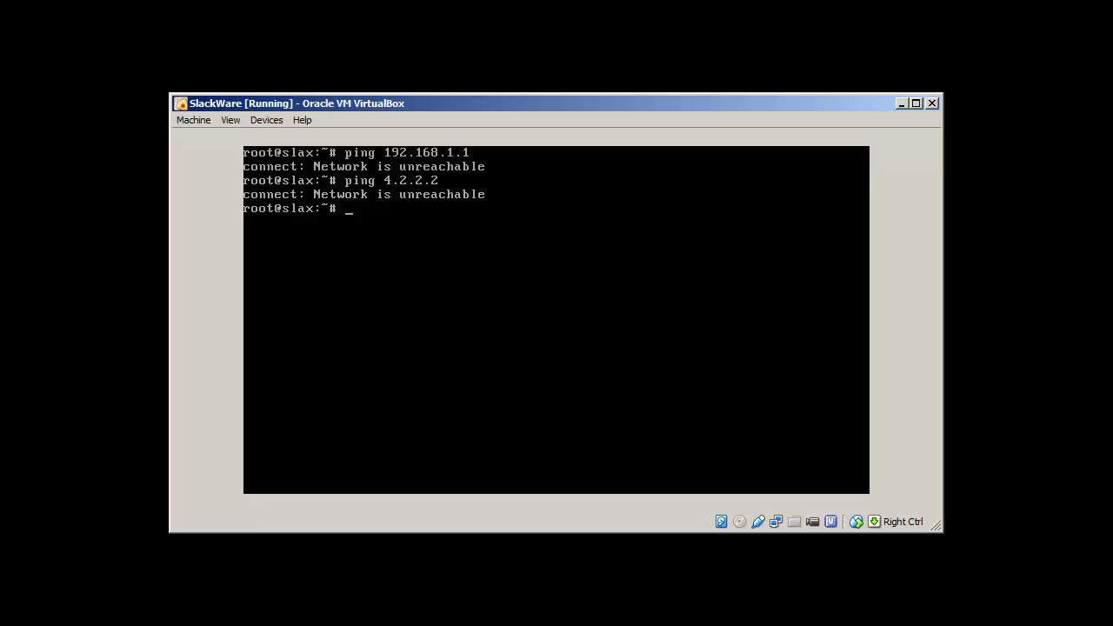
{"action": "type", "text": "route -n"}
{"action": "key", "text": "Return"}
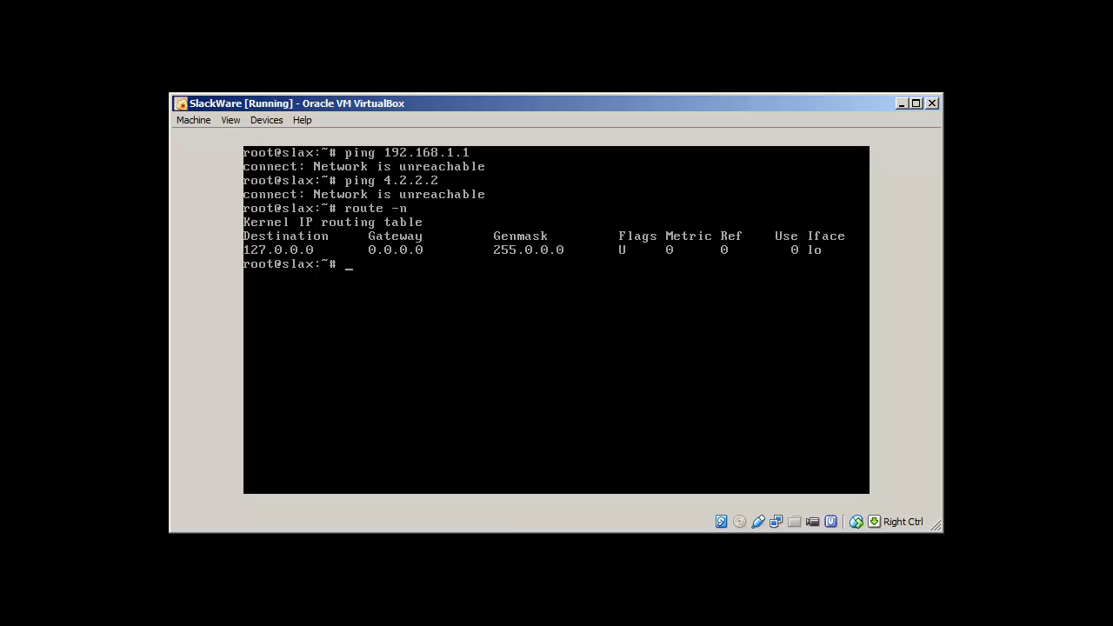
Step: Start netconfig and set the hostname to Slax with domain local
{"action": "type", "text": "netconfig"}
{"action": "key", "text": "Return"}
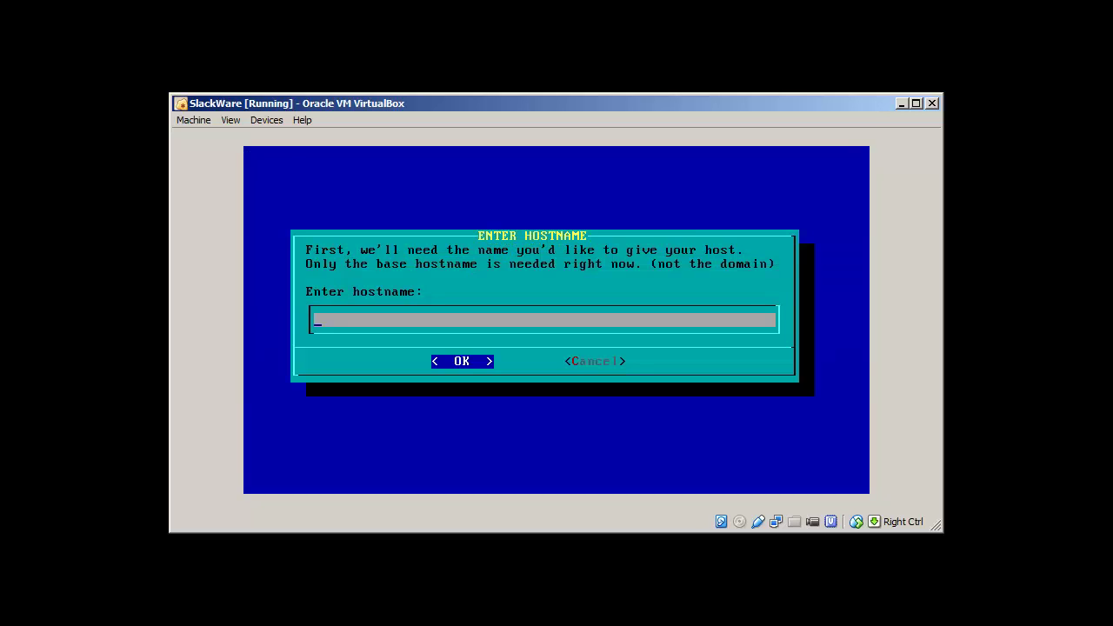
{"action": "type", "text": "sla"}
{"action": "key", "text": "BackSpace"}
{"action": "key", "text": "BackSpace"}
{"action": "key", "text": "BackSpace"}
{"action": "type", "text": "sla"}
{"action": "key", "text": "BackSpace"}
{"action": "key", "text": "BackSpace"}
{"action": "key", "text": "BackSpace"}
{"action": "type", "text": "Slax"}
{"action": "key", "text": "Return"}
{"action": "type", "text": "local"}
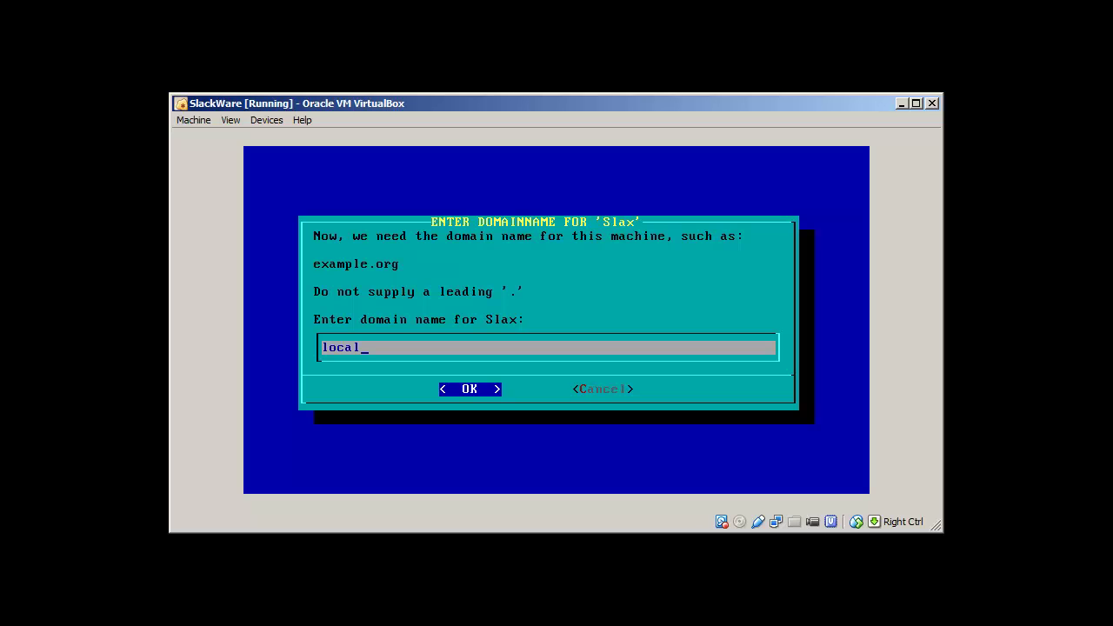
{"action": "key", "text": "Return"}
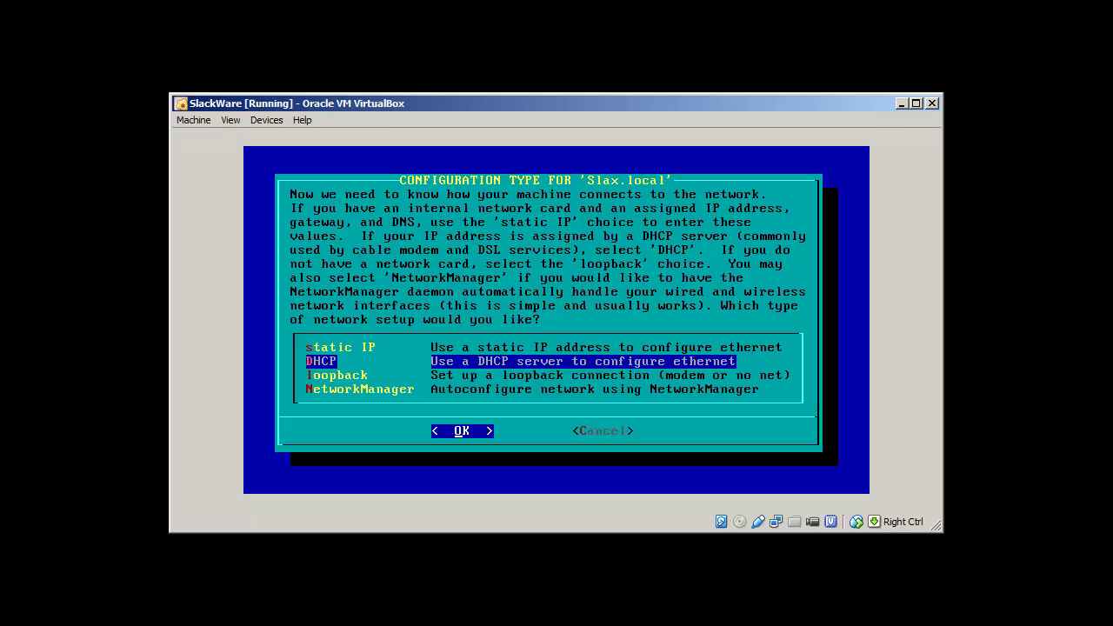
Step: Choose static IP 192.168.1.10, netmask 255.255.255.0, gateway and nameserver 192.168.1.1, and accept
{"action": "key", "text": "Up"}
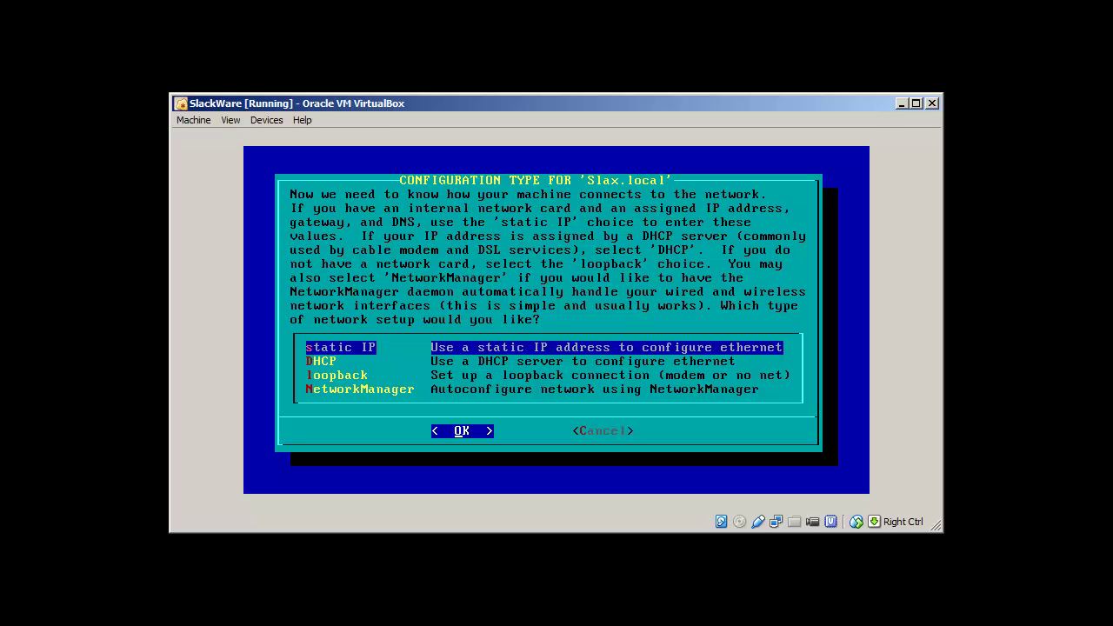
{"action": "key", "text": "Return"}
{"action": "key", "text": "BackSpace"}
{"action": "key", "text": "BackSpace"}
{"action": "key", "text": "BackSpace"}
{"action": "key", "text": "BackSpace"}
{"action": "key", "text": "BackSpace"}
{"action": "key", "text": "BackSpace"}
{"action": "key", "text": "BackSpace"}
{"action": "key", "text": "BackSpace"}
{"action": "key", "text": "BackSpace"}
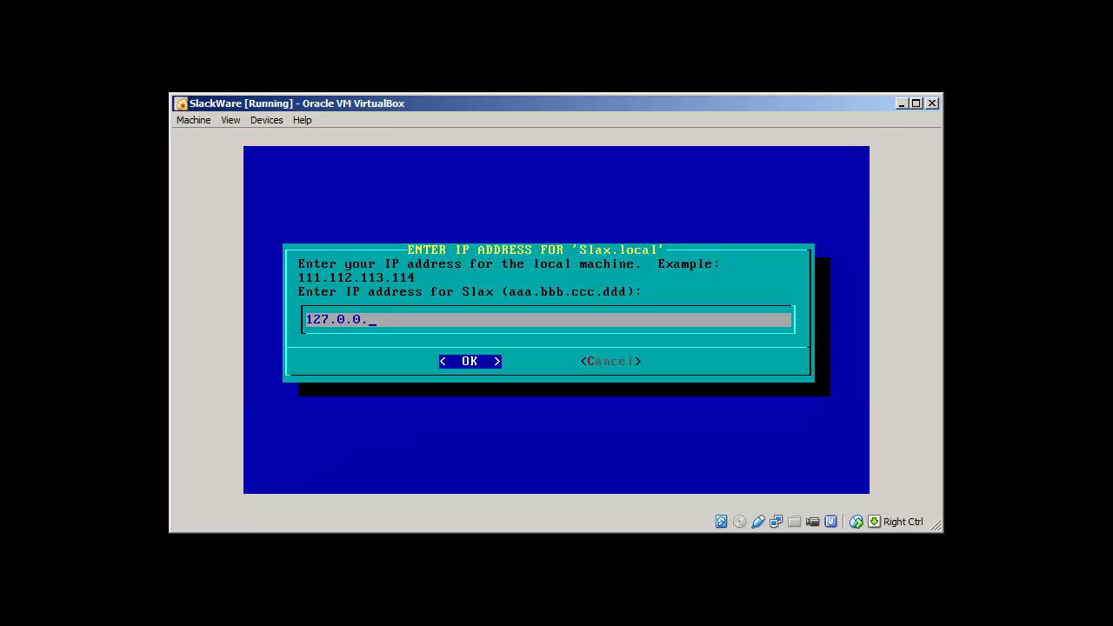
{"action": "type", "text": "192.168.1.10"}
{"action": "key", "text": "Return"}
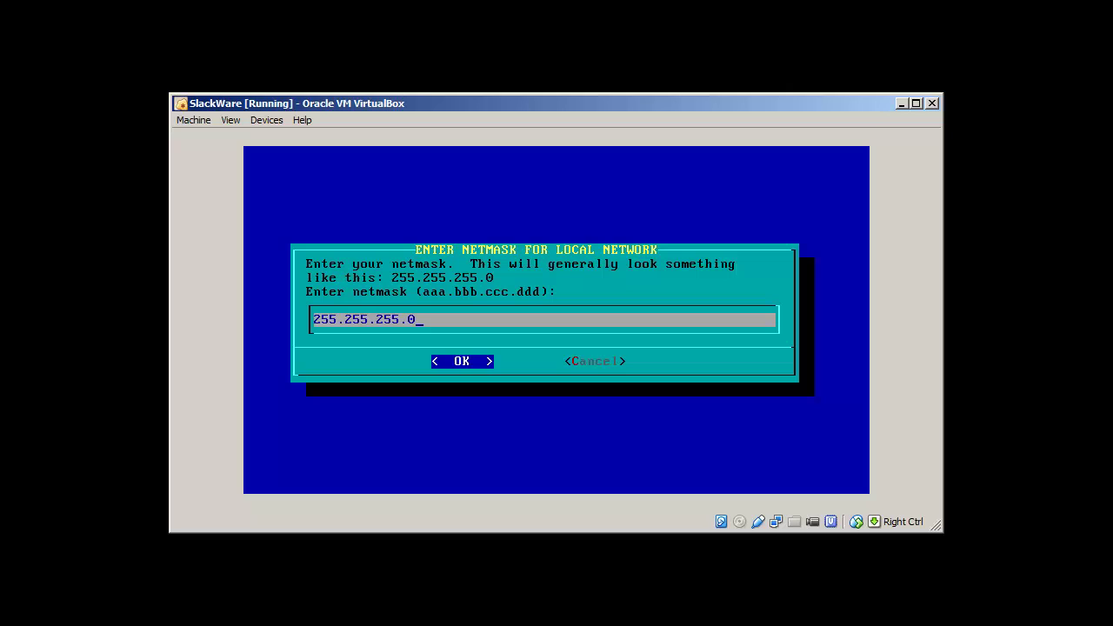
{"action": "key", "text": "Return"}
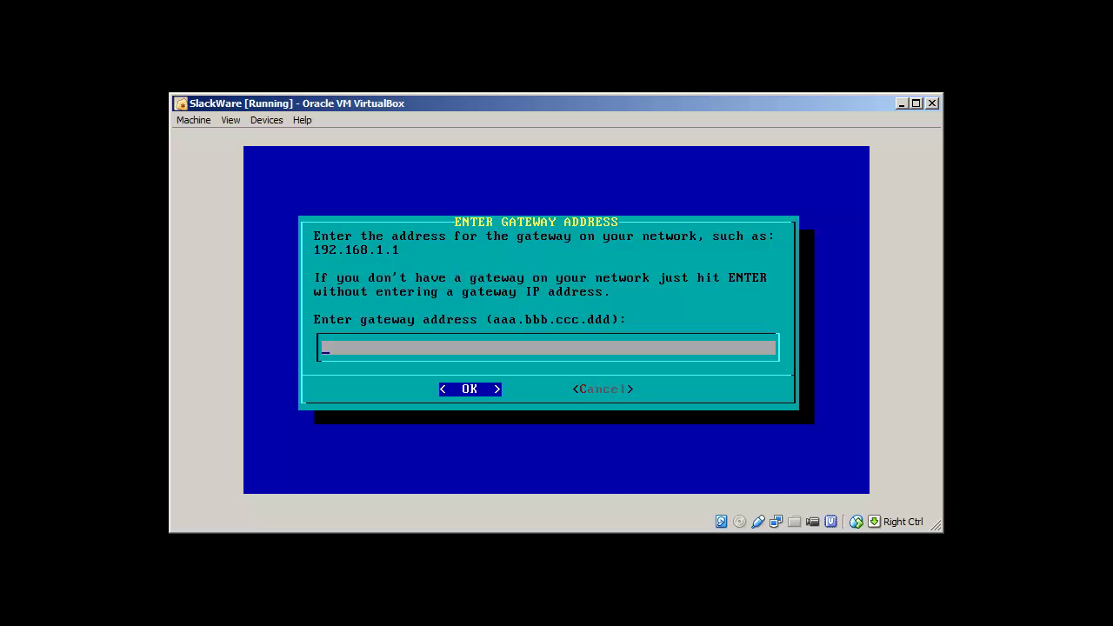
{"action": "type", "text": "192.168.1.1"}
{"action": "key", "text": "Return"}
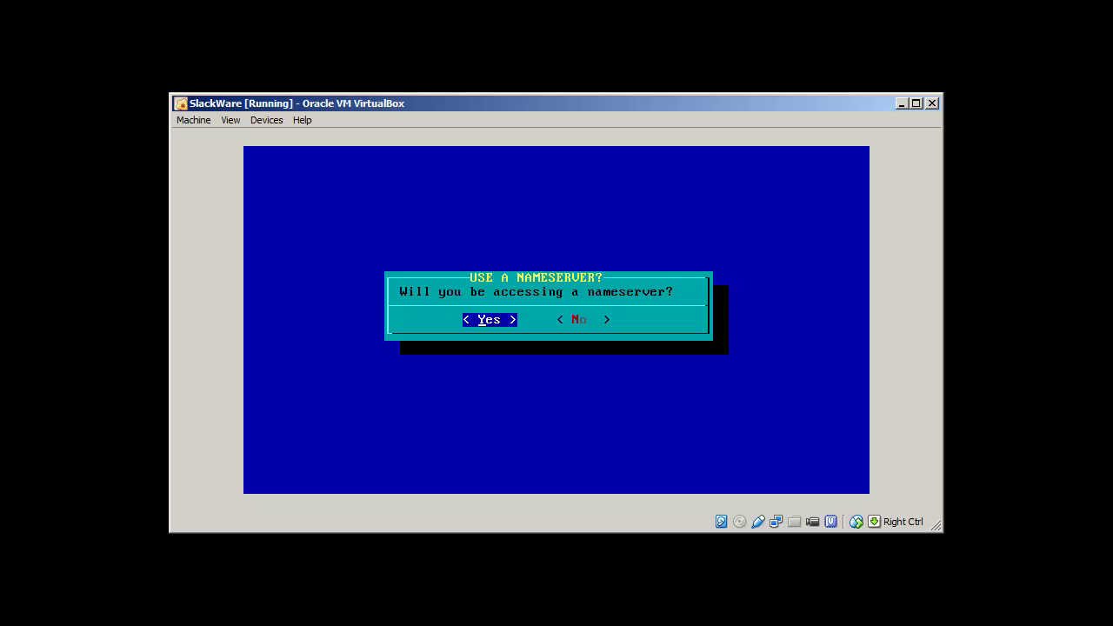
{"action": "key", "text": "Return"}
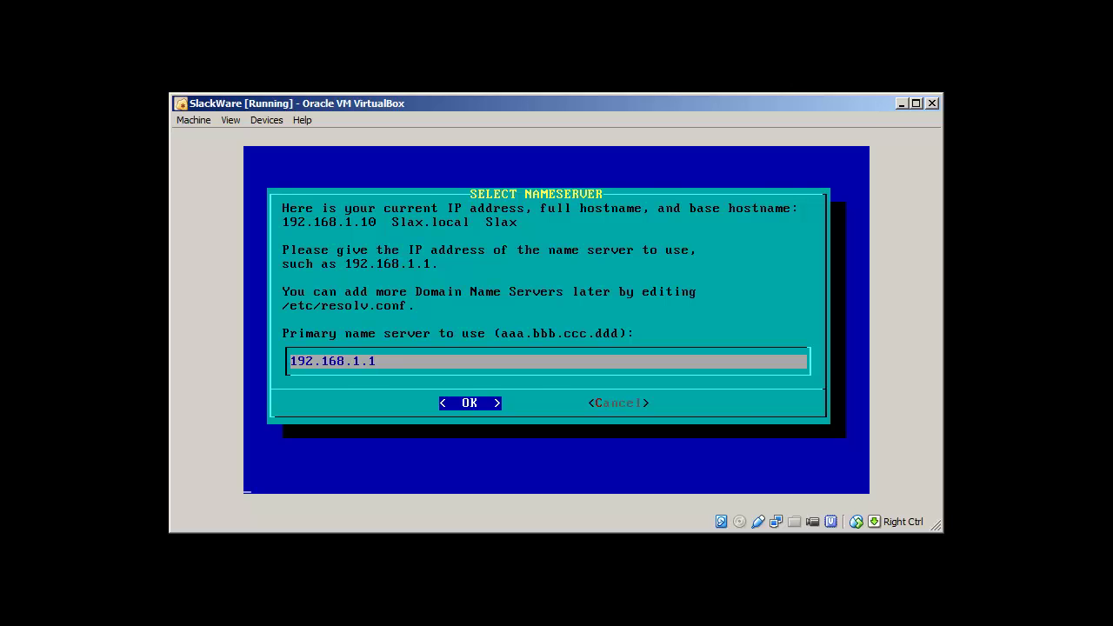
{"action": "key", "text": "Return"}
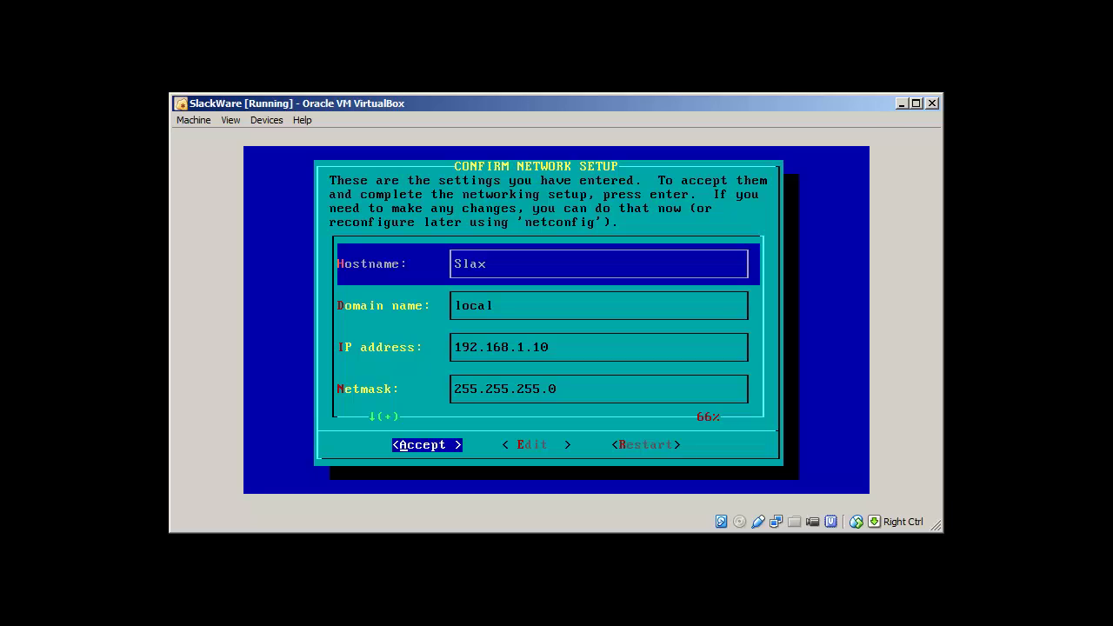
{"action": "key", "text": "Return"}
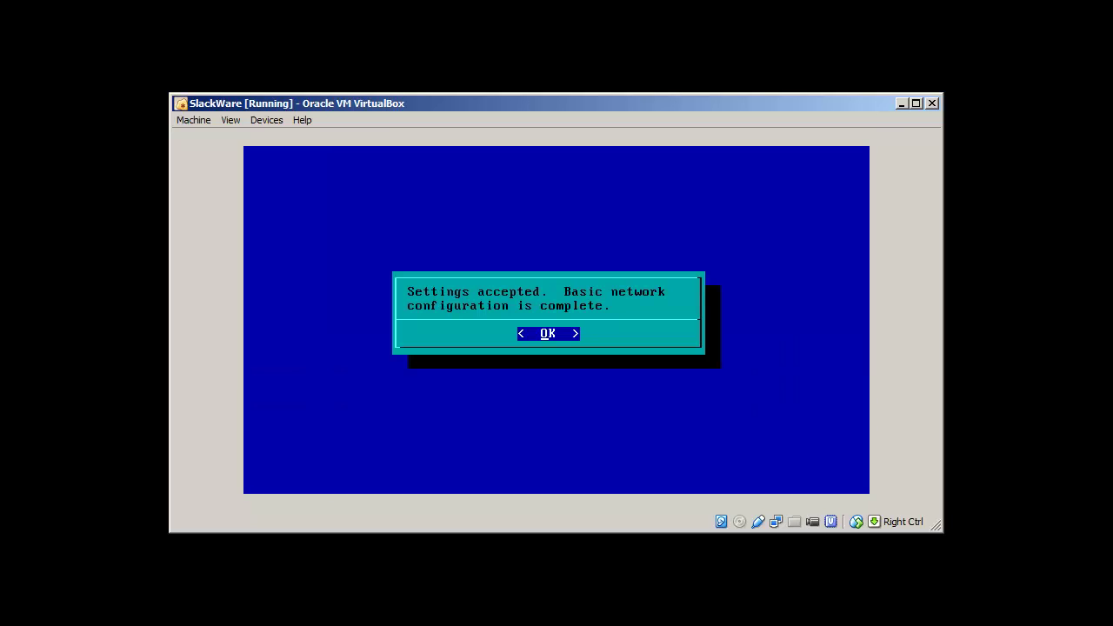
{"action": "key", "text": "Return"}
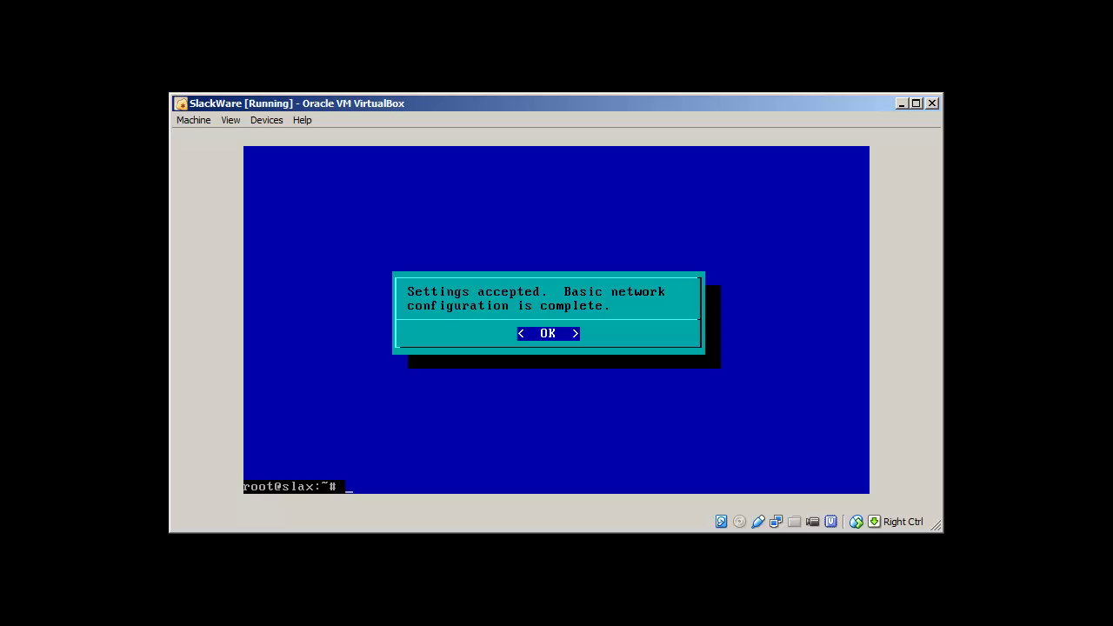
Step: Clear the terminal and ping the gateway 192.168.1.1
{"action": "type", "text": "clear"}
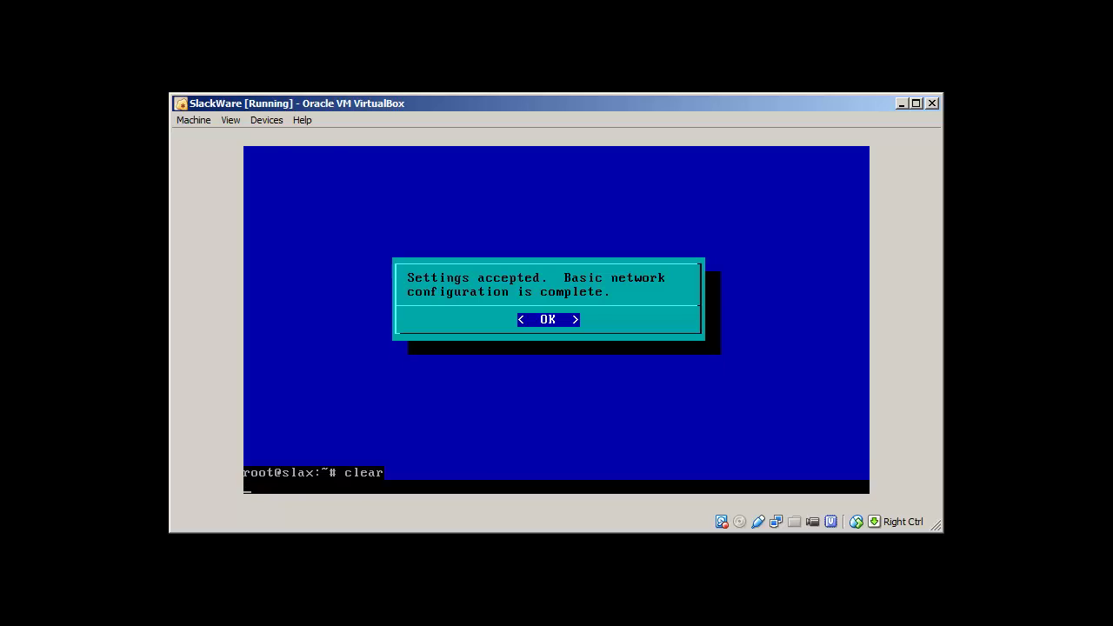
{"action": "key", "text": "Return"}
{"action": "type", "text": "ping "}
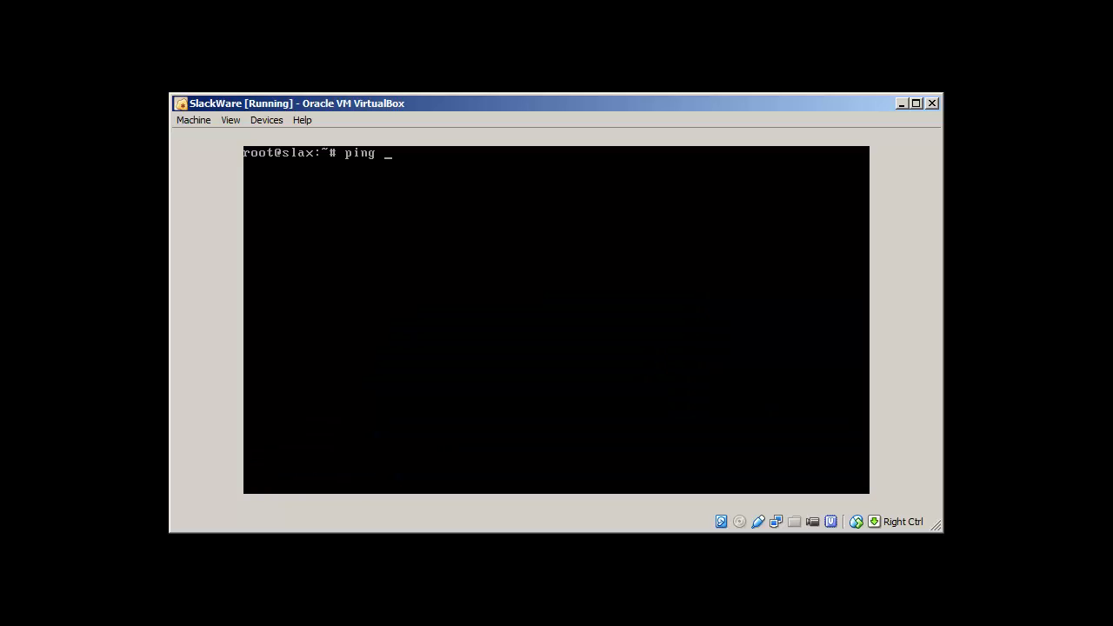
{"action": "type", "text": "192.168.1.1"}
{"action": "key", "text": "Return"}
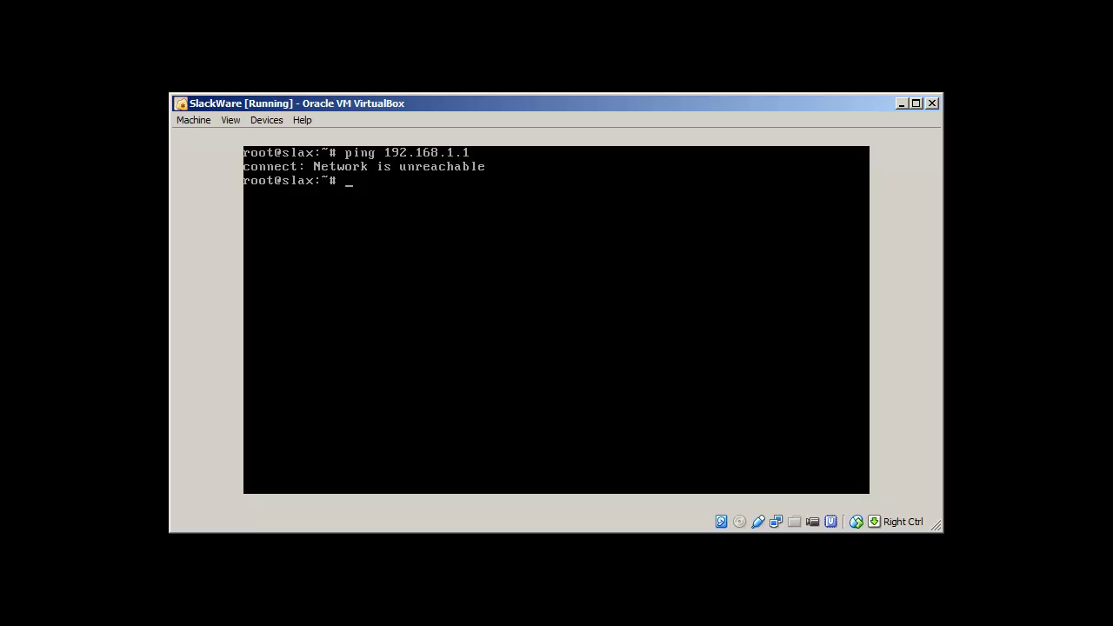
Step: Restart networking with /etc/rc.d/rc.inet1 restart and show the updated routing table
{"action": "type", "text": "/etc/rc"}
{"action": "key", "text": "Tab"}
{"action": "type", "text": "l"}
{"action": "key", "text": "BackSpace"}
{"action": "type", "text": "rc.inet1 restart"}
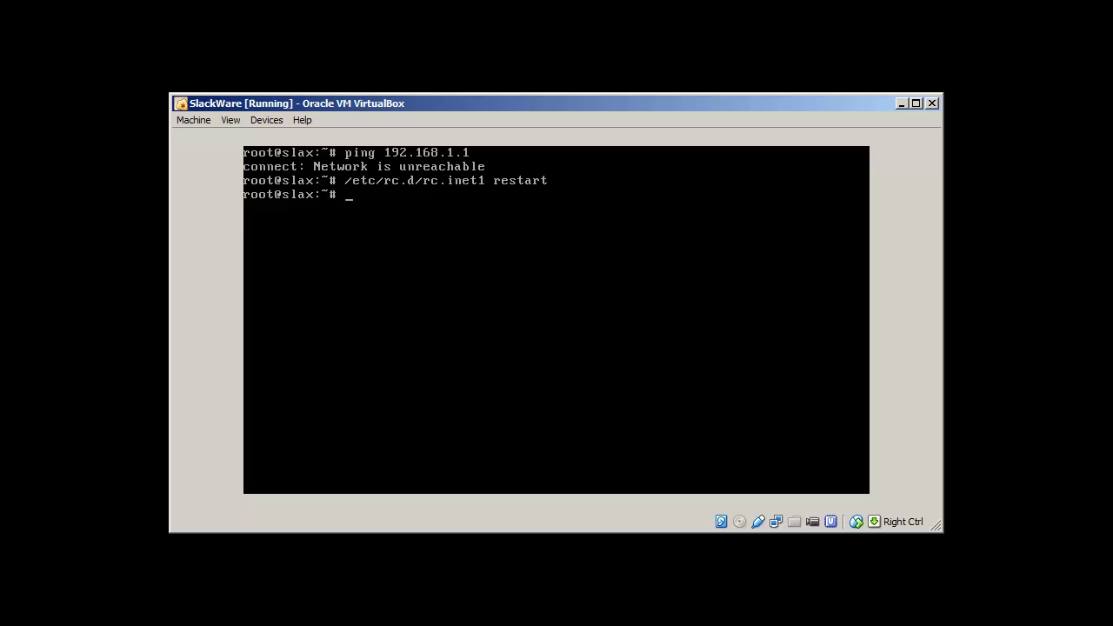
{"action": "type", "text": "route -n"}
{"action": "key", "text": "Return"}
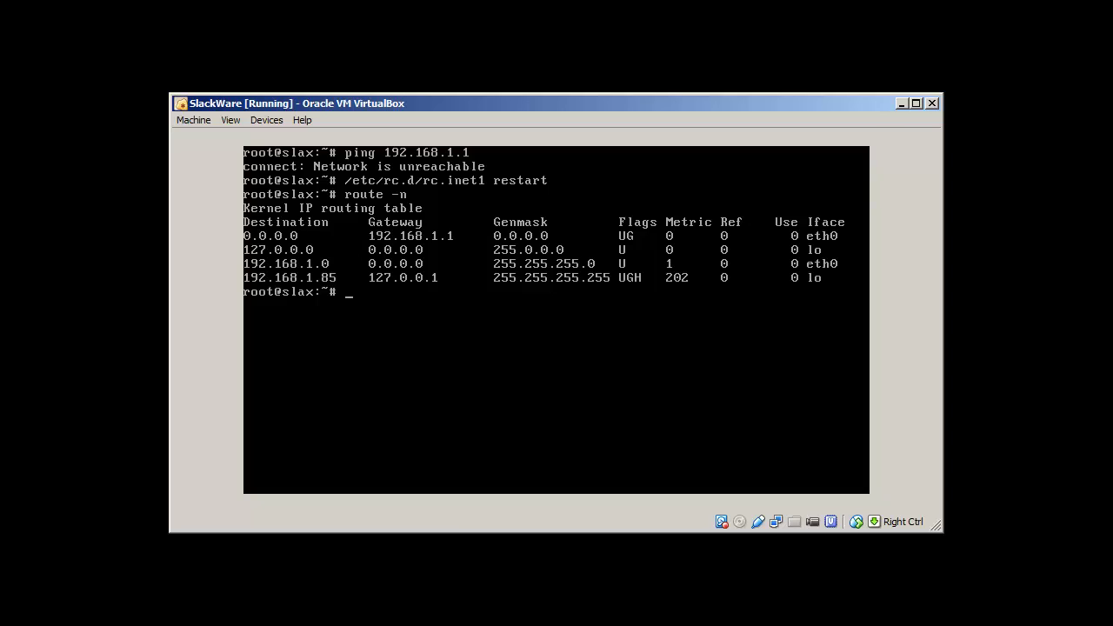
Step: Ping 4.2.2.2 successfully, then ping the gateway 192.168.1.1 again
{"action": "type", "text": "ping 4.2.2.2"}
{"action": "key", "text": "Return"}
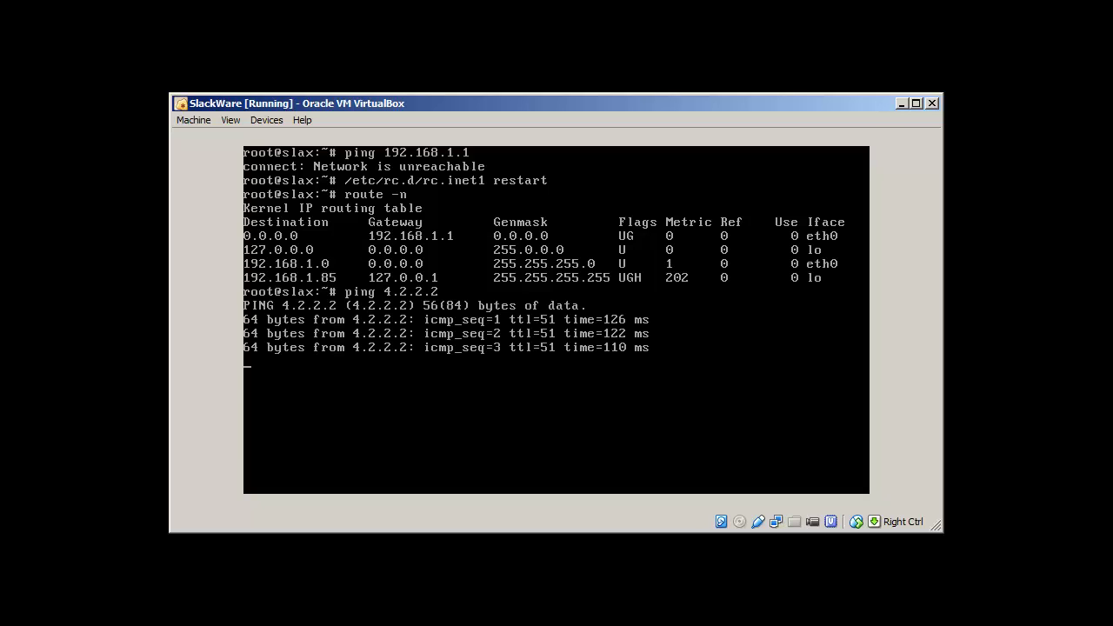
{"action": "key", "text": "ctrl+c"}
{"action": "key", "text": "ctrl+c"}
{"action": "type", "text": "ping "}
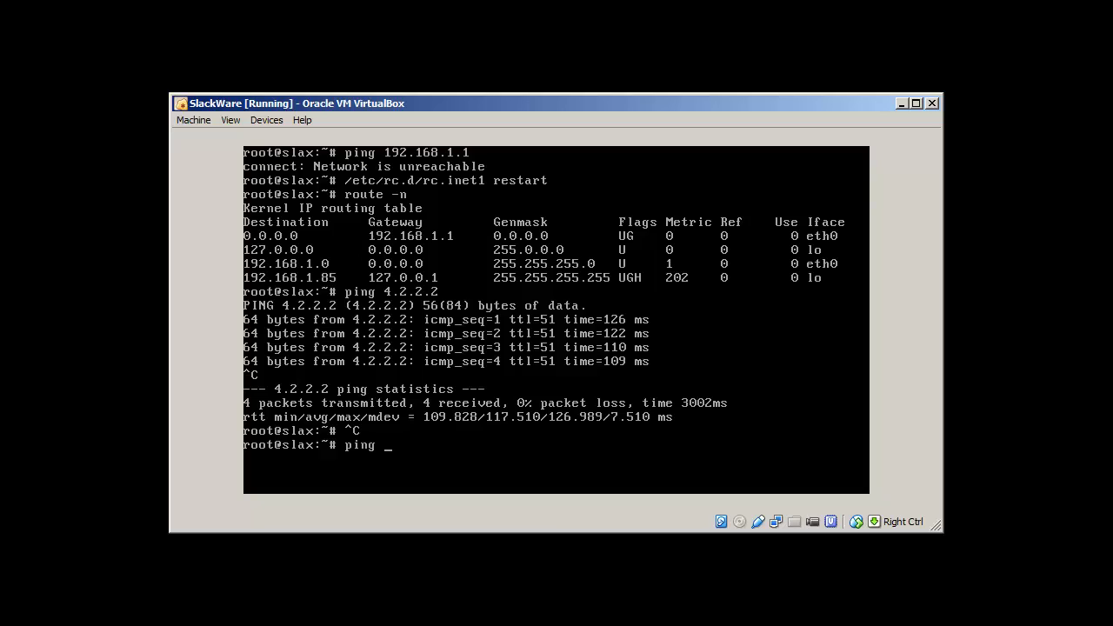
{"action": "type", "text": "192.168.1.1"}
{"action": "key", "text": "Return"}
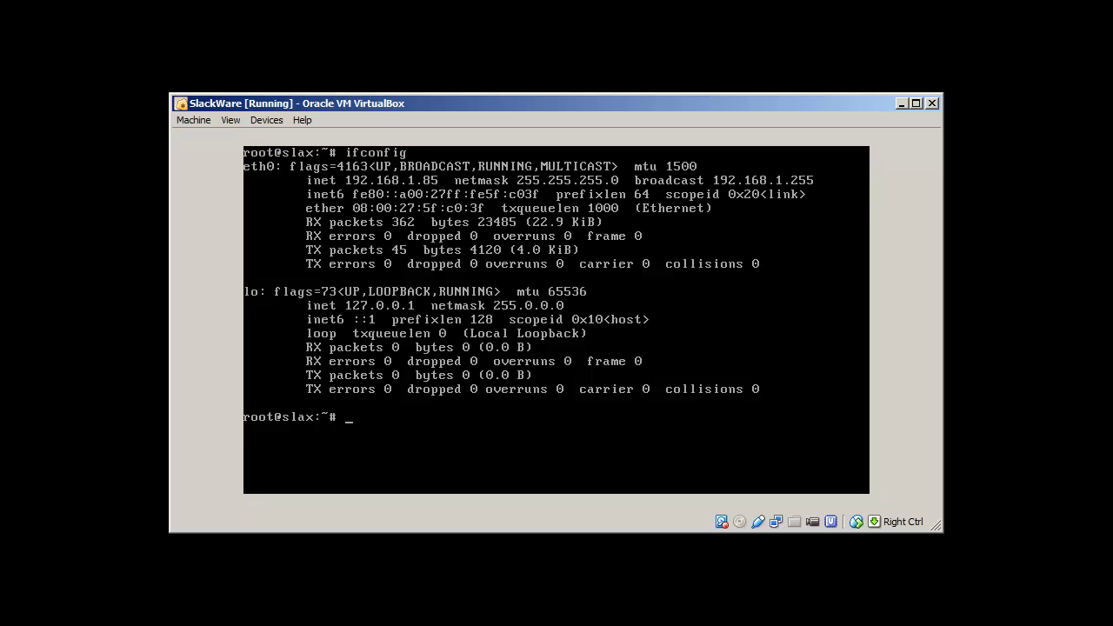
Step: Rerun netconfig with hostname Slax and domain local
{"action": "type", "text": "netconfig"}
{"action": "key", "text": "Return"}
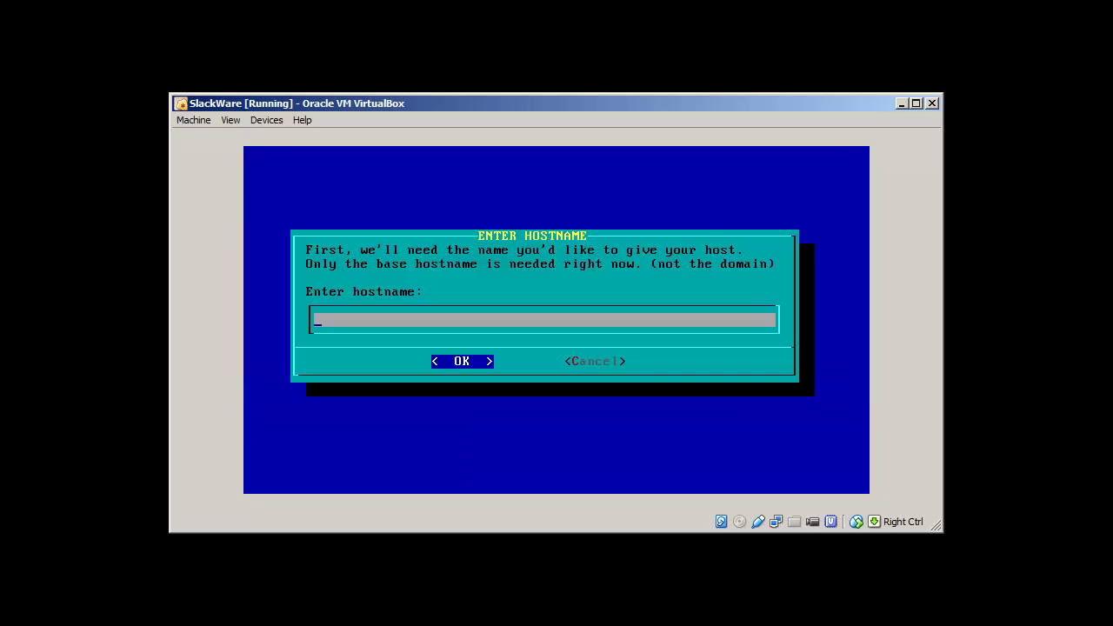
{"action": "type", "text": "Slax"}
{"action": "key", "text": "Return"}
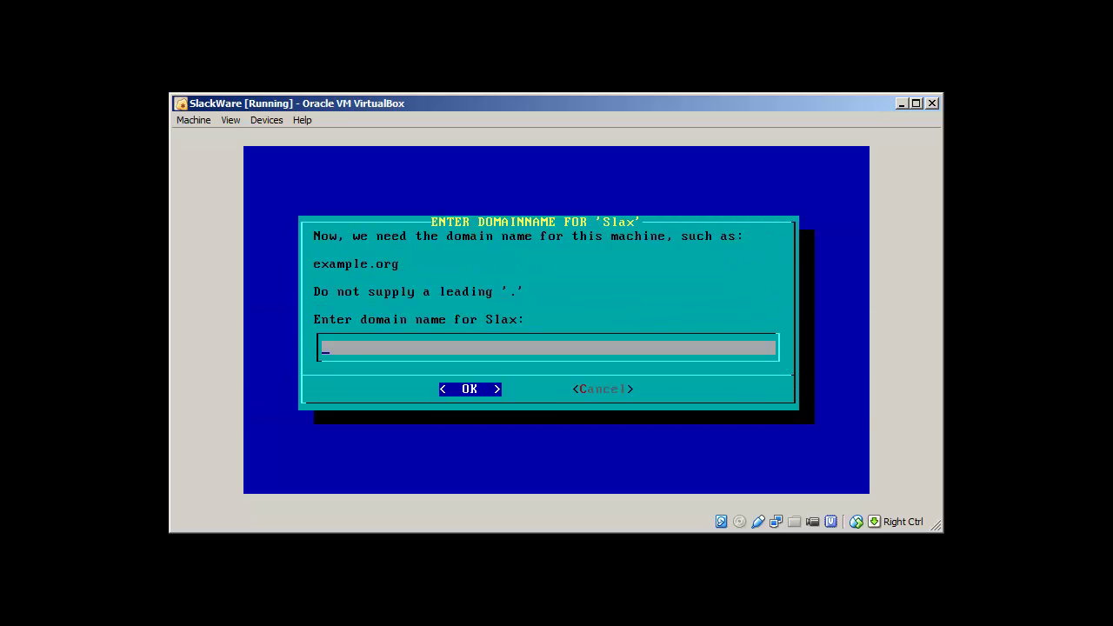
{"action": "type", "text": "local"}
{"action": "key", "text": "Return"}
Step: Choose static IP and accept 192.168.1.10, netmask 255.255.255.0, gateway and nameserver 192.168.1.1
{"action": "key", "text": "Up"}
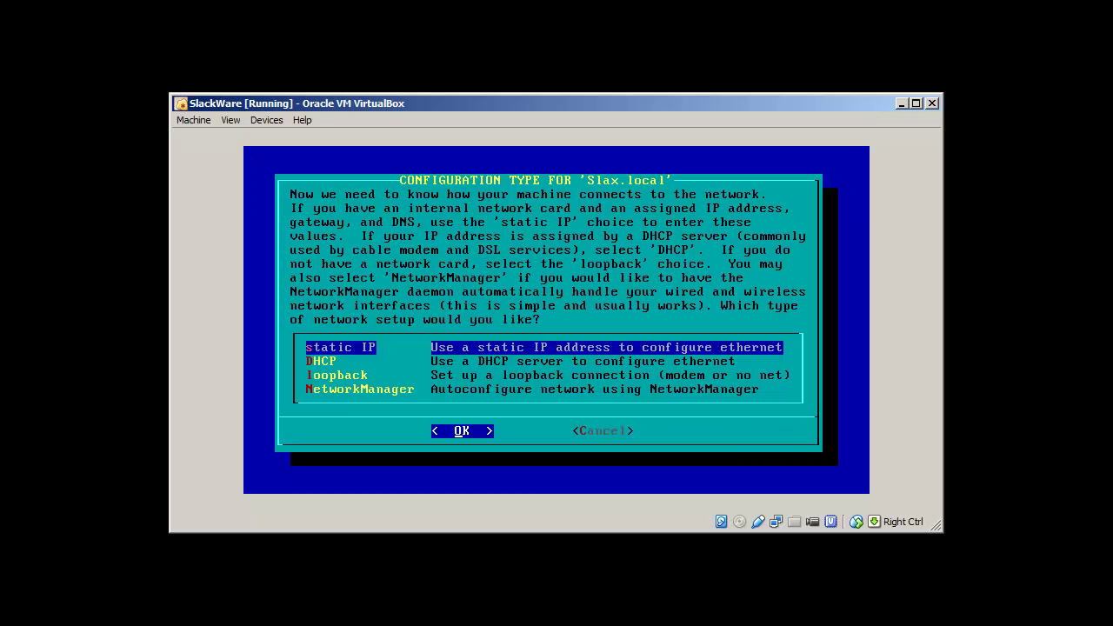
{"action": "key", "text": "Return"}
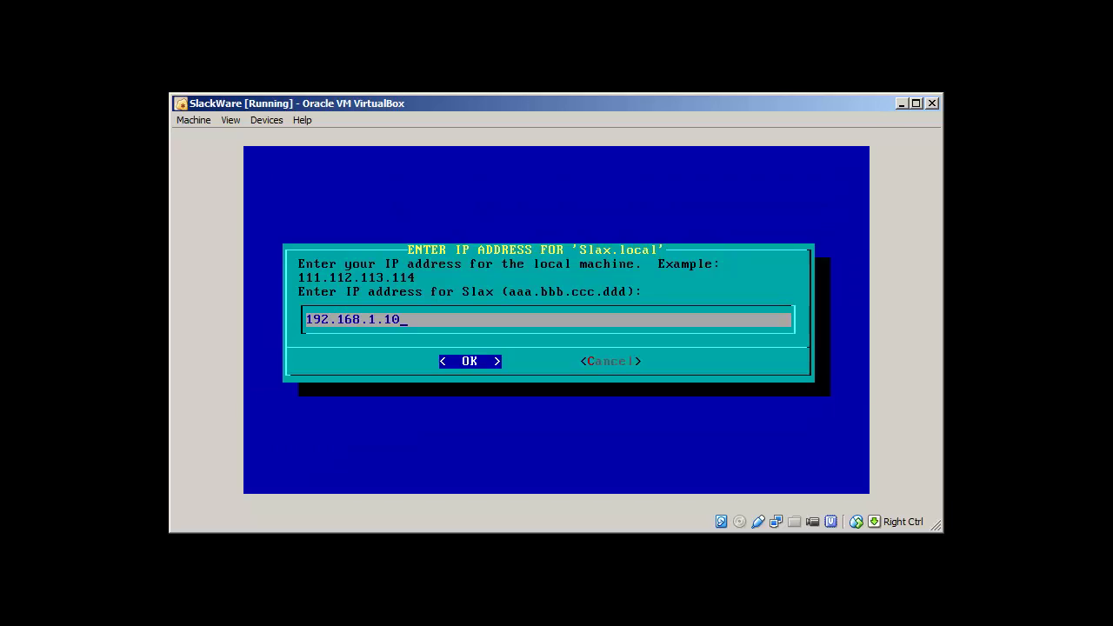
{"action": "key", "text": "Return"}
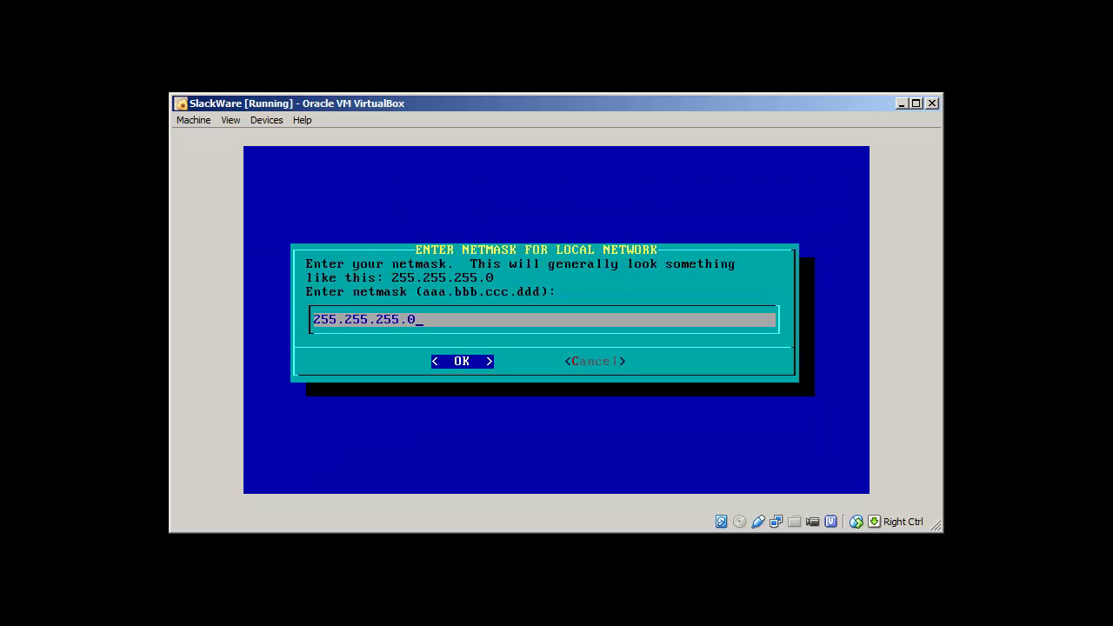
{"action": "key", "text": "Return"}
{"action": "key", "text": "Return"}
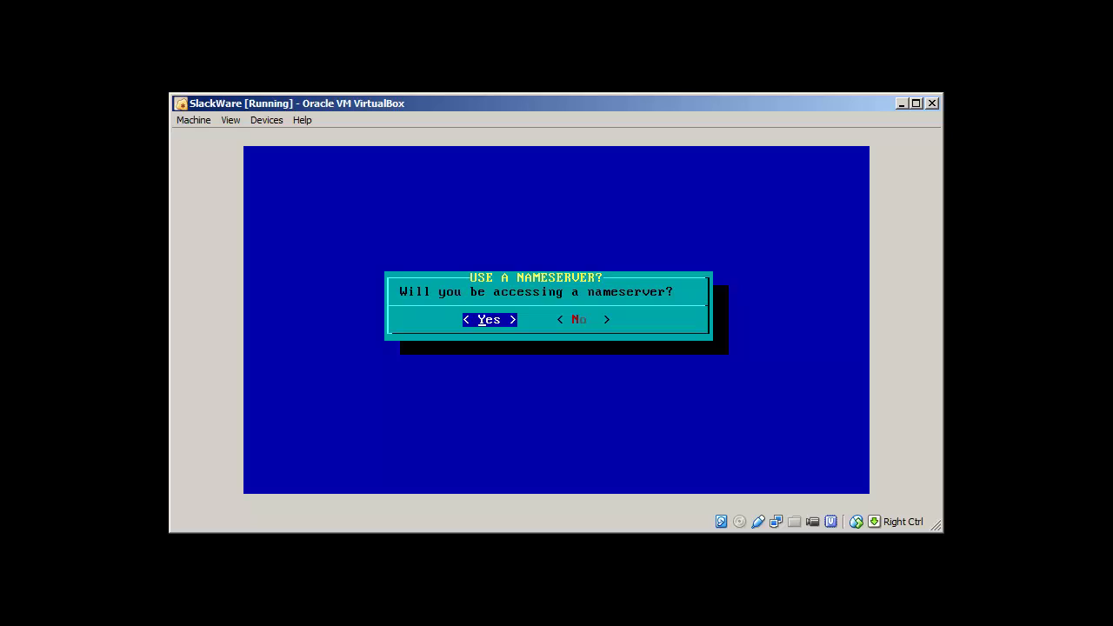
{"action": "key", "text": "Return"}
{"action": "key", "text": "Return"}
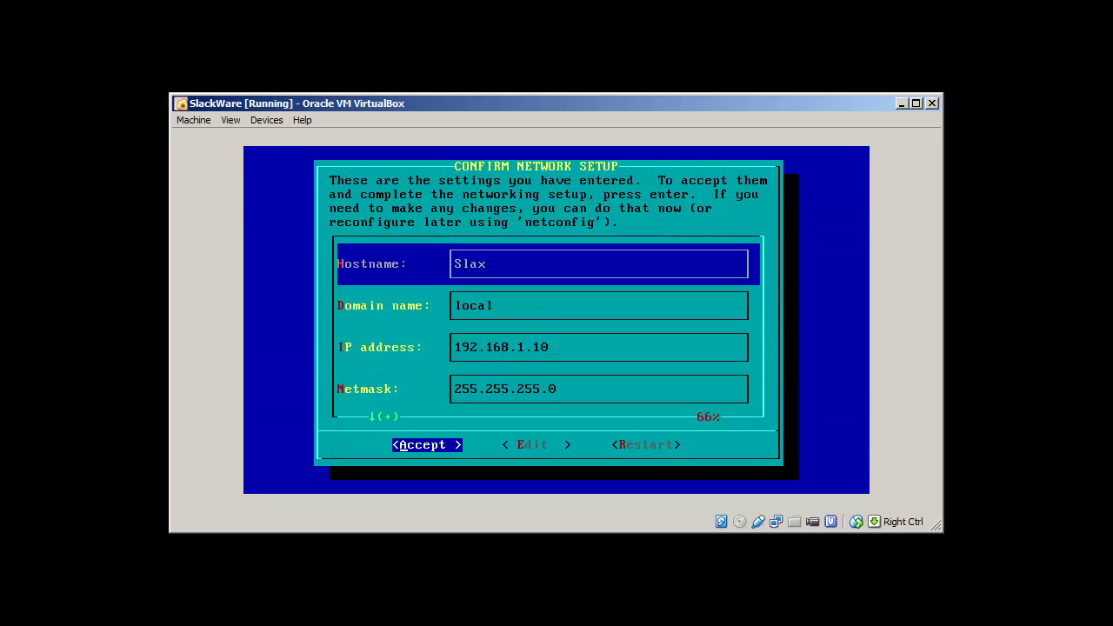
{"action": "key", "text": "Return"}
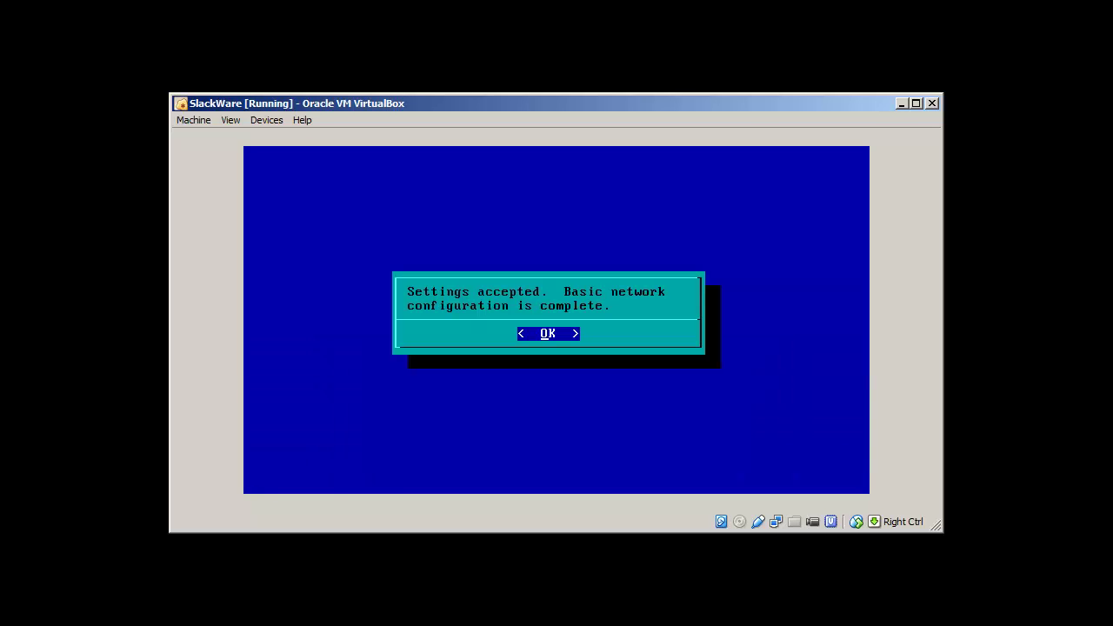
{"action": "key", "text": "Return"}
{"action": "type", "text": "ifconfig"}
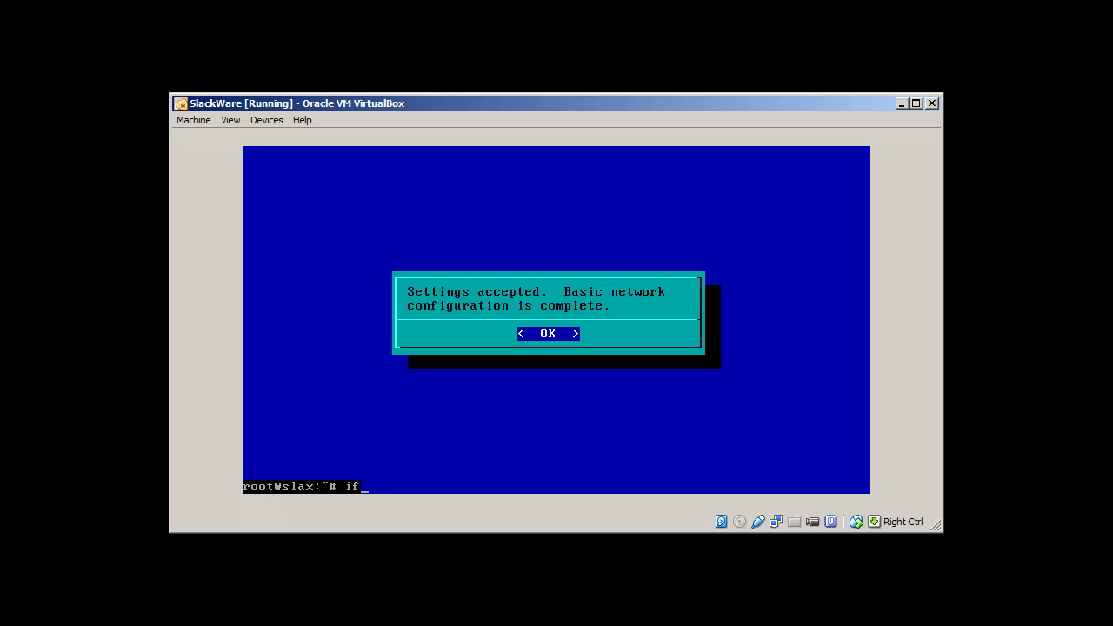
Step: View interfaces with ifconfig, then stop NetworkManager via /etc/rc.d/rc.networkmanager stop
{"action": "key", "text": "Return"}
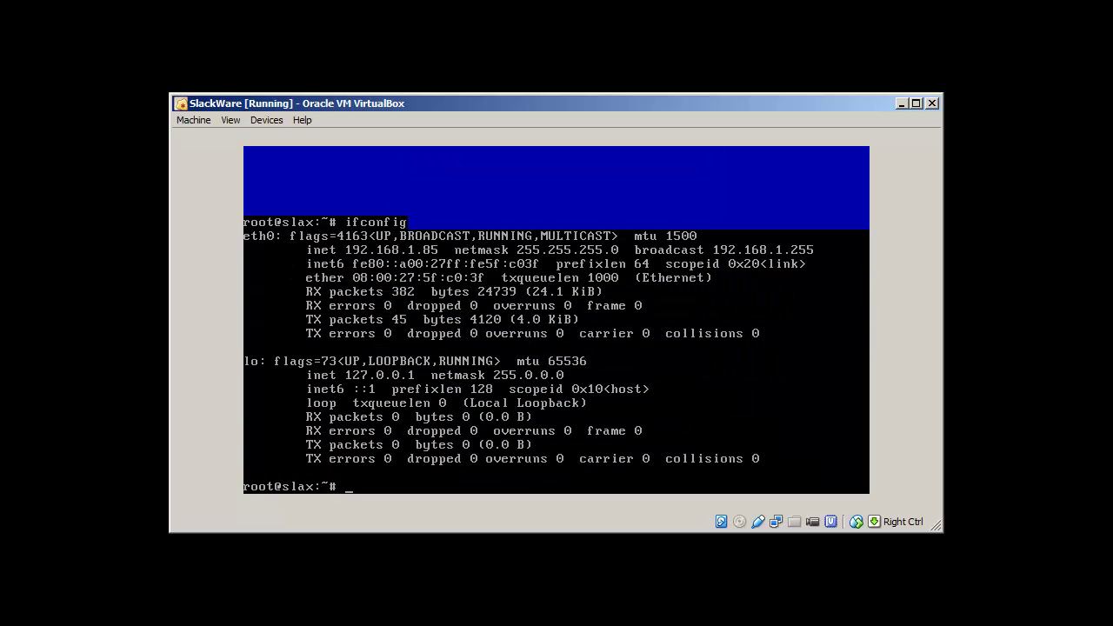
{"action": "type", "text": "ifconfig"}
{"action": "key", "text": "Return"}
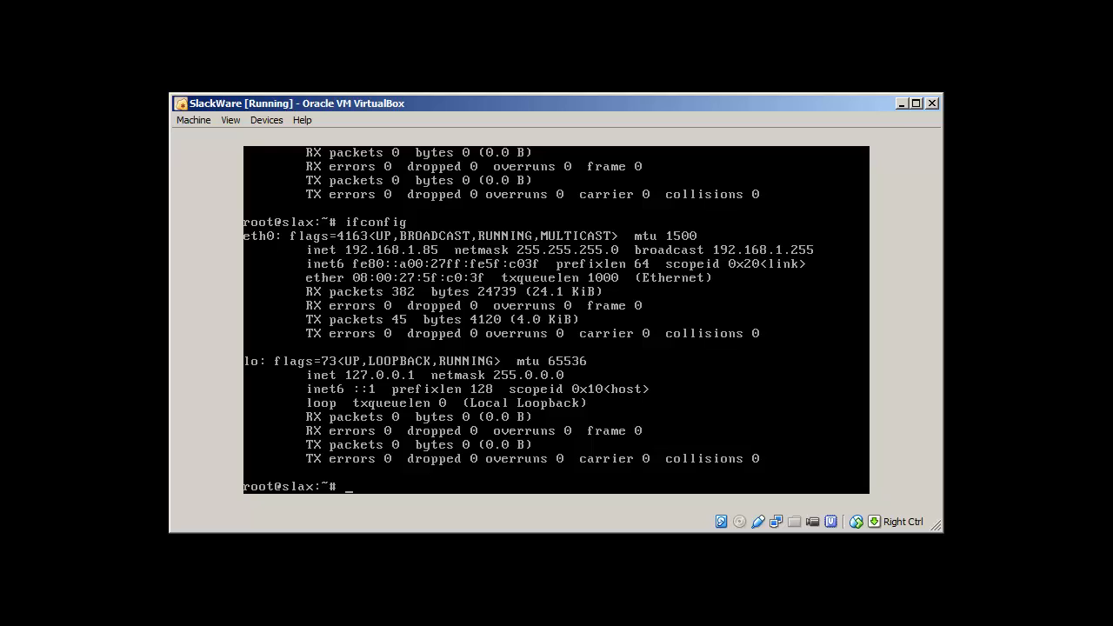
{"action": "type", "text": "if"}
{"action": "type", "text": "c"}
{"action": "key", "text": "BackSpace"}
{"action": "key", "text": "BackSpace"}
{"action": "key", "text": "BackSpace"}
{"action": "type", "text": "/etc/rc.d/rc.ne"}
{"action": "key", "text": "Tab"}
{"action": "type", "text": "stop"}
{"action": "key", "text": "Return"}
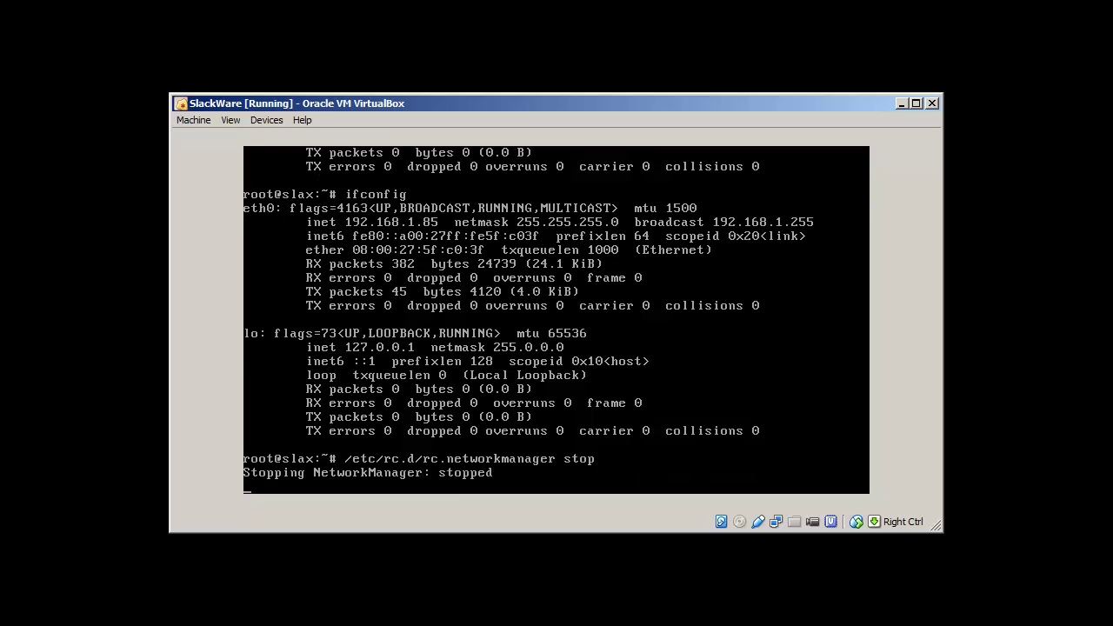
Step: Start NetworkManager again and list the interfaces with ifconfig
{"action": "key", "text": "Up"}
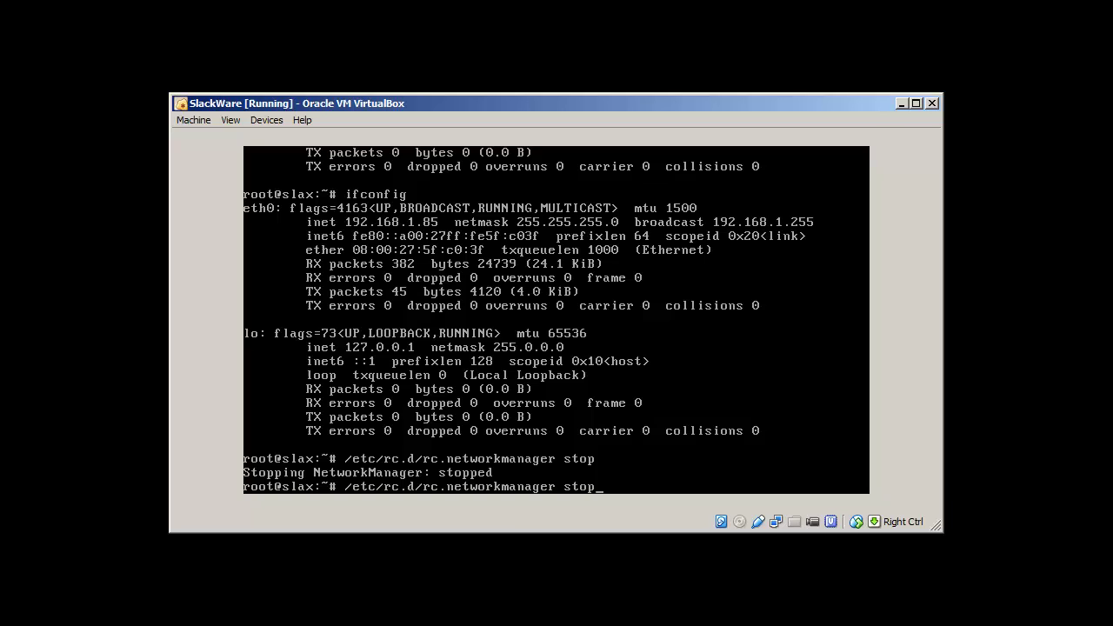
{"action": "key", "text": "BackSpace"}
{"action": "key", "text": "BackSpace"}
{"action": "type", "text": "art"}
{"action": "key", "text": "Return"}
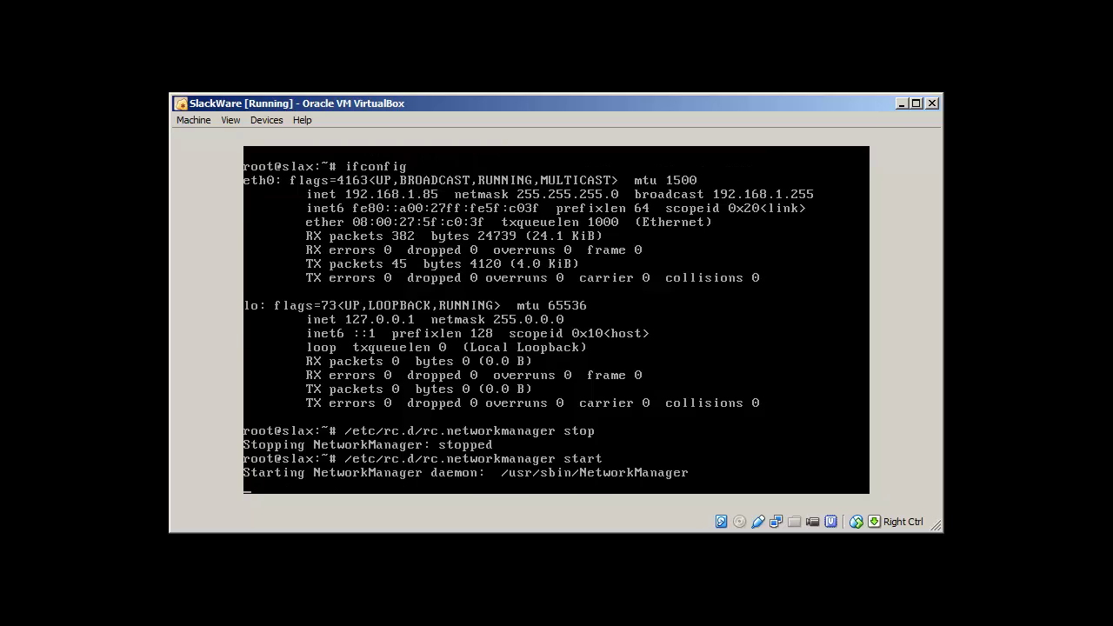
{"action": "type", "text": "ifconfig"}
{"action": "key", "text": "Return"}
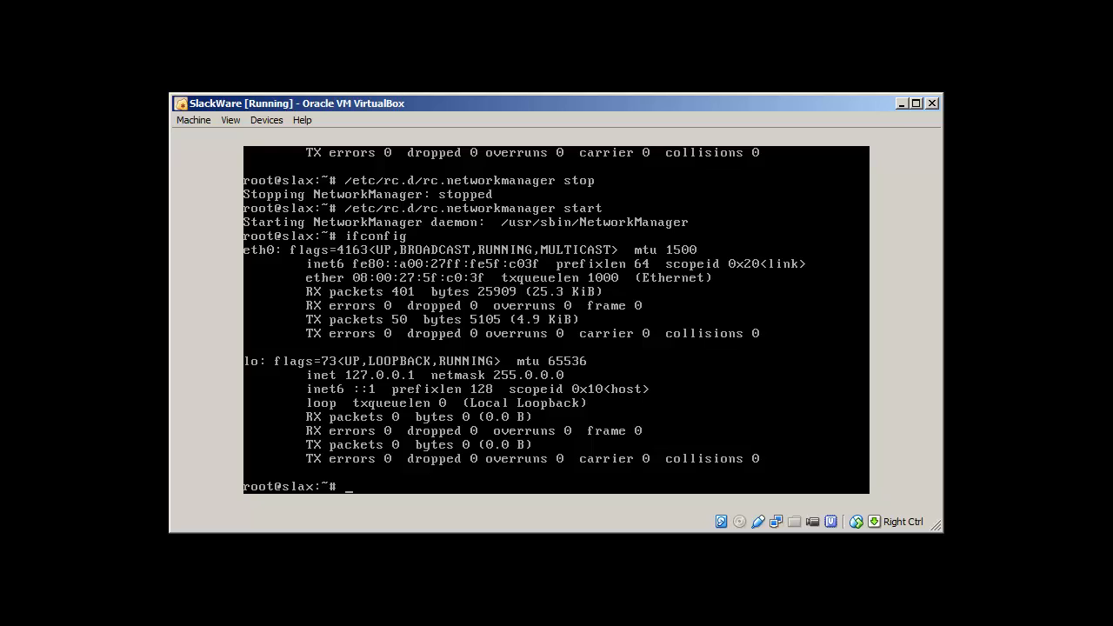
Step: Launch netconfig again with hostname Slax and domain local
{"action": "type", "text": "netconfig"}
{"action": "key", "text": "Return"}
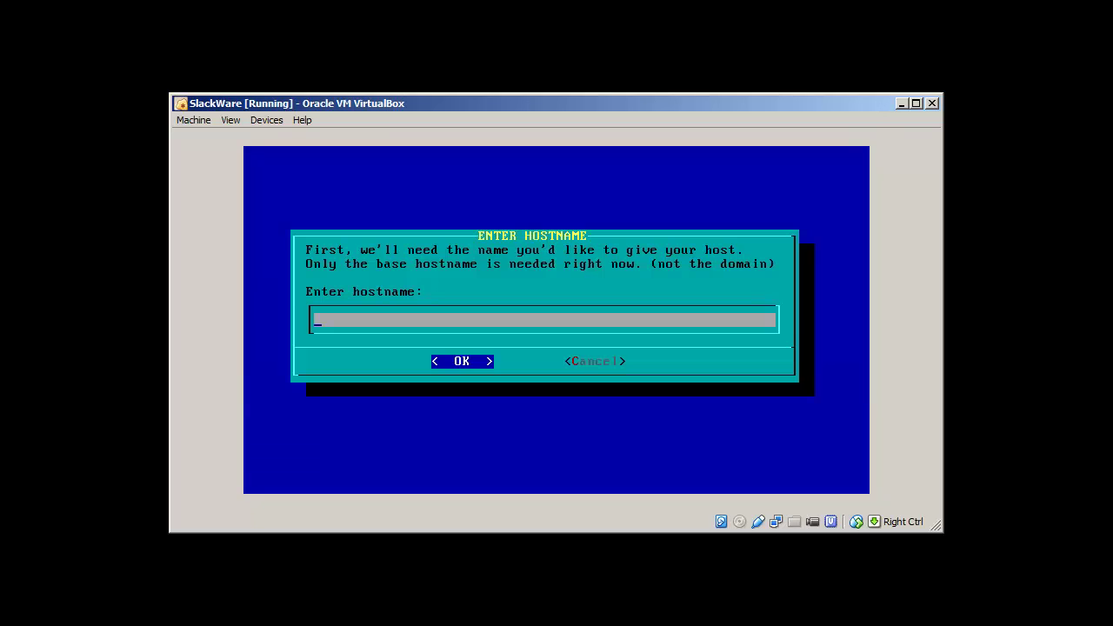
{"action": "type", "text": "Slax"}
{"action": "key", "text": "Return"}
{"action": "type", "text": "local"}
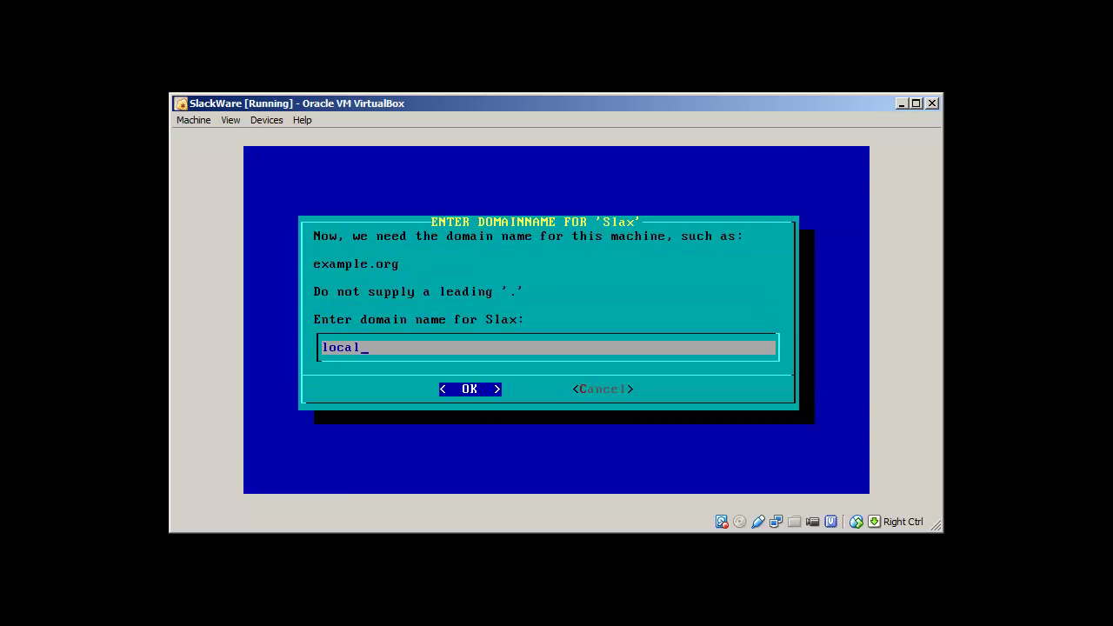
{"action": "key", "text": "Return"}
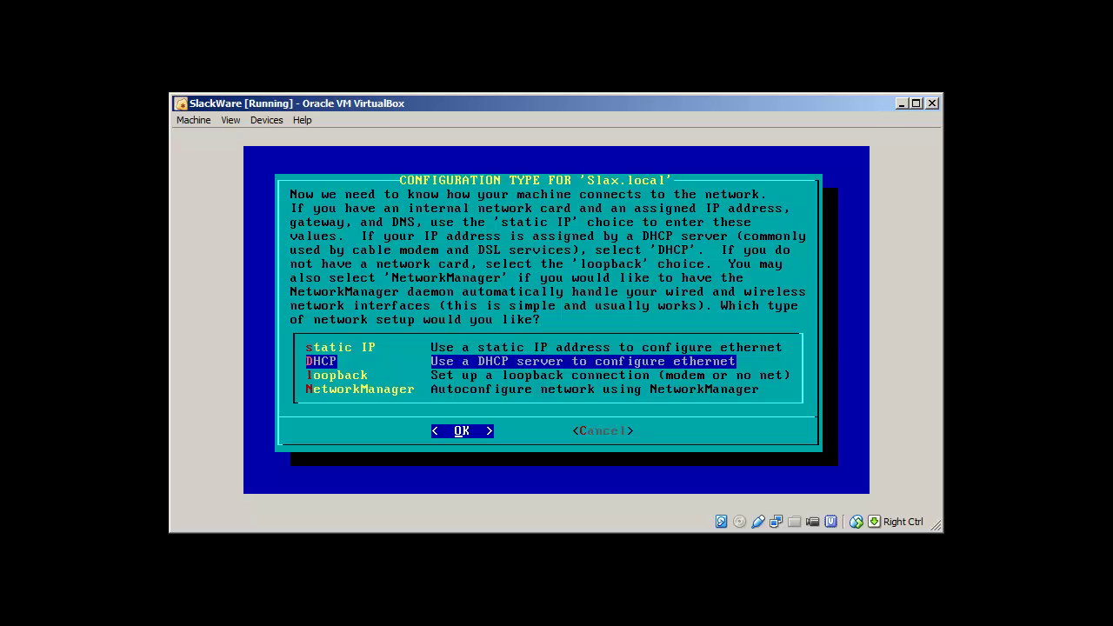
Step: Accept static IP 192.168.1.10 with netmask 255.255.255.0, finish setup, and check ifconfig
{"action": "key", "text": "Up"}
{"action": "key", "text": "Return"}
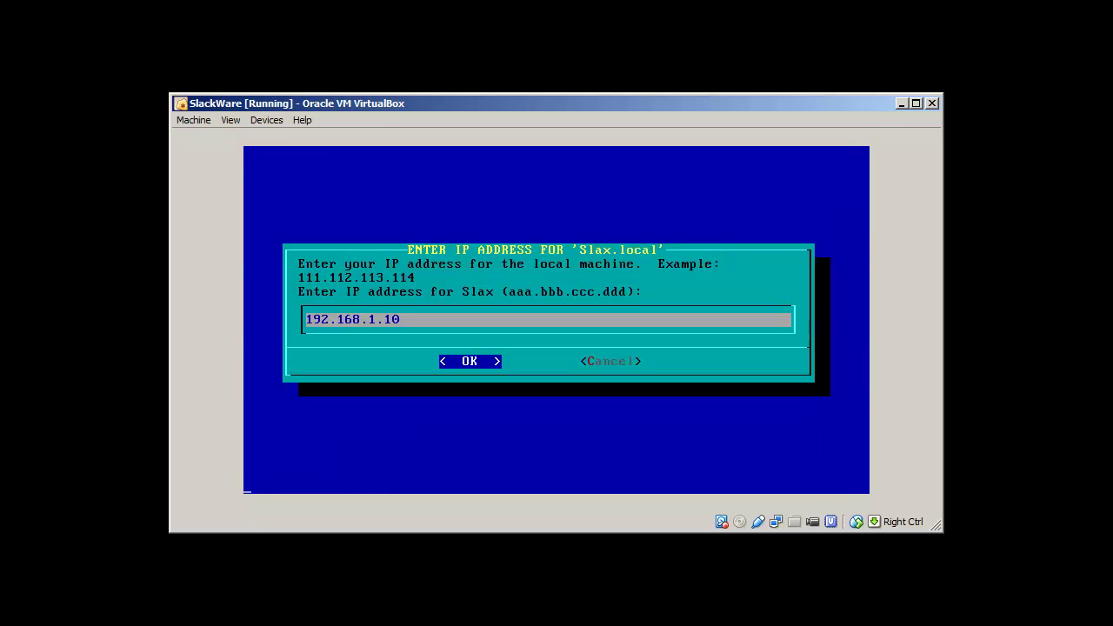
{"action": "key", "text": "Return"}
{"action": "key", "text": "Return"}
{"action": "key", "text": "Return"}
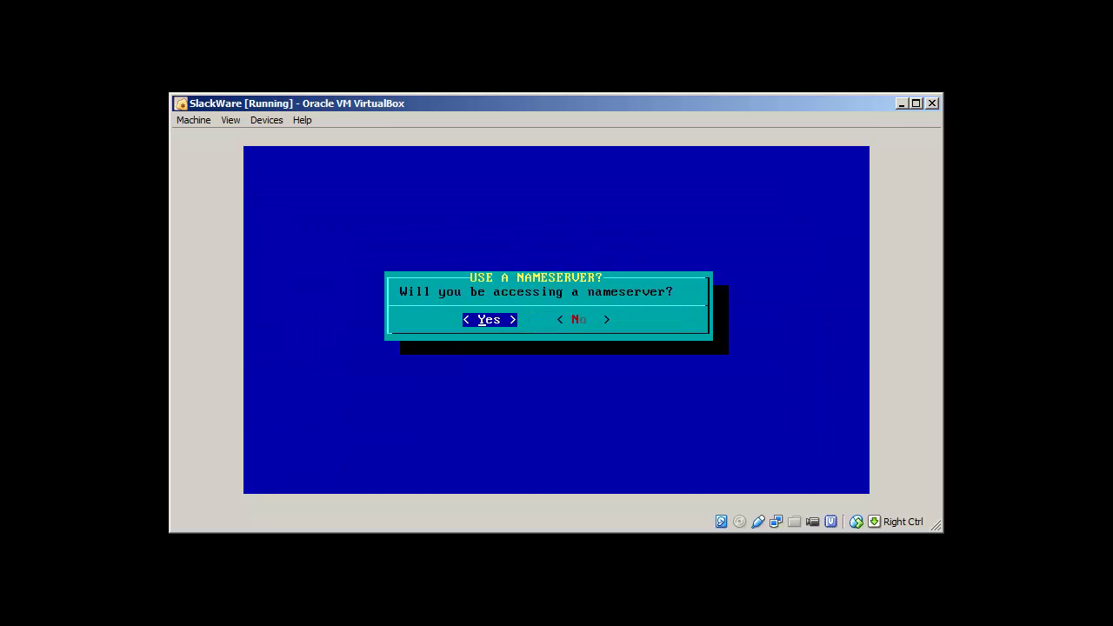
{"action": "key", "text": "Return"}
{"action": "key", "text": "Return"}
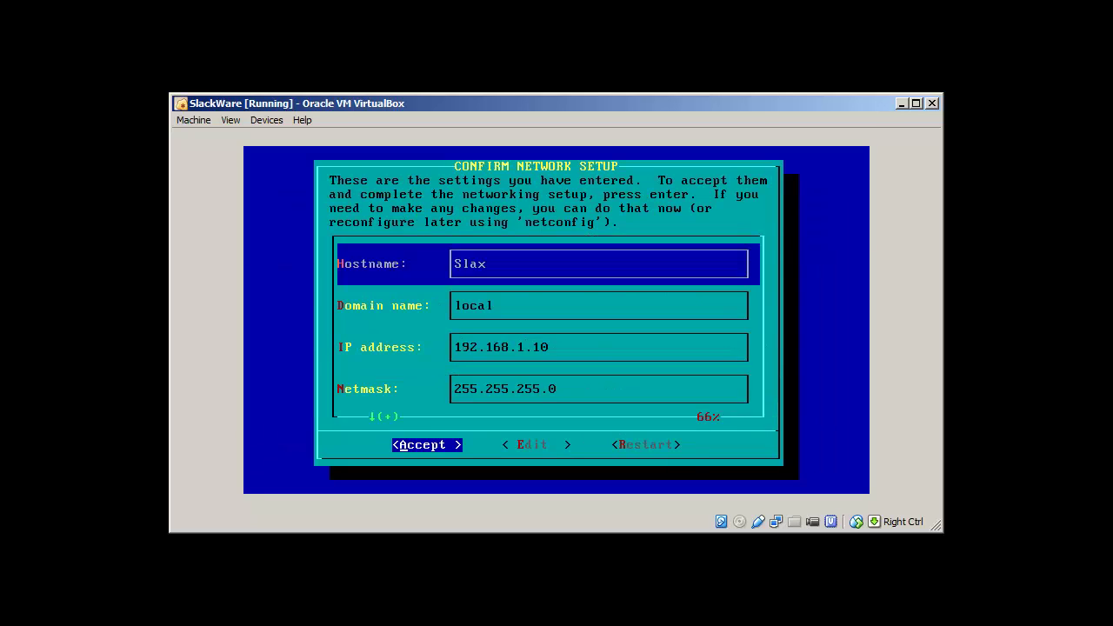
{"action": "key", "text": "Return"}
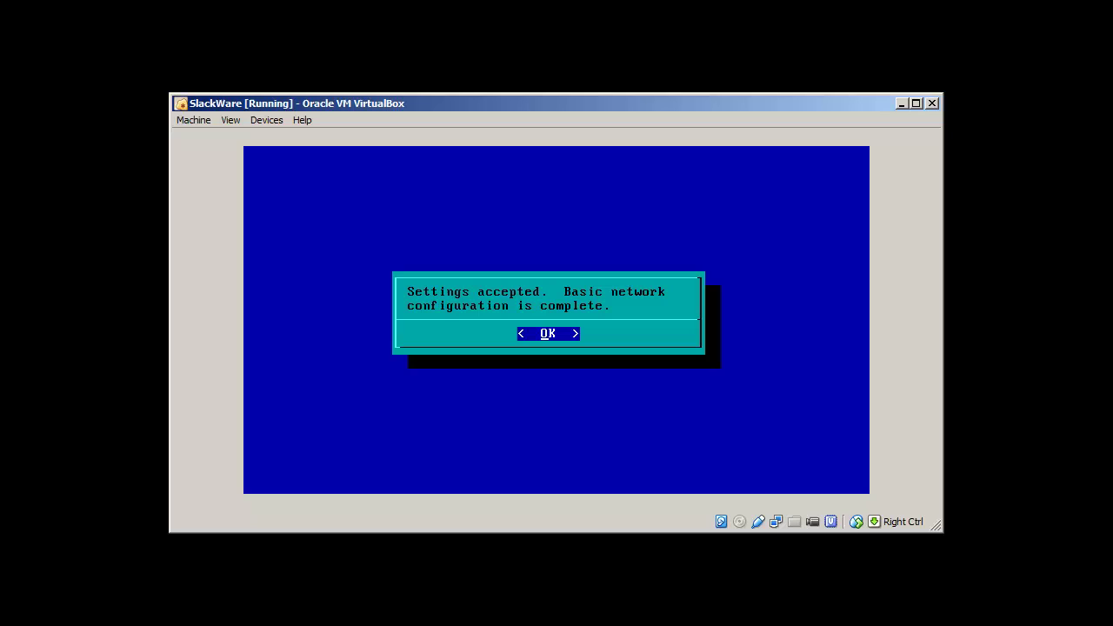
{"action": "key", "text": "Return"}
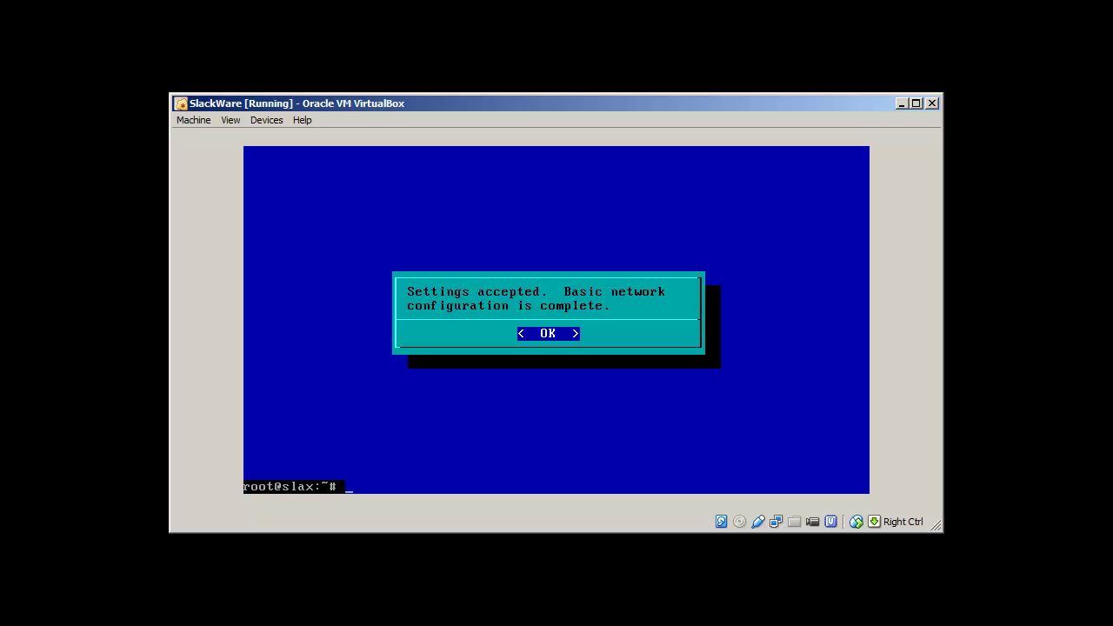
{"action": "type", "text": "ifconfig"}
{"action": "key", "text": "Return"}
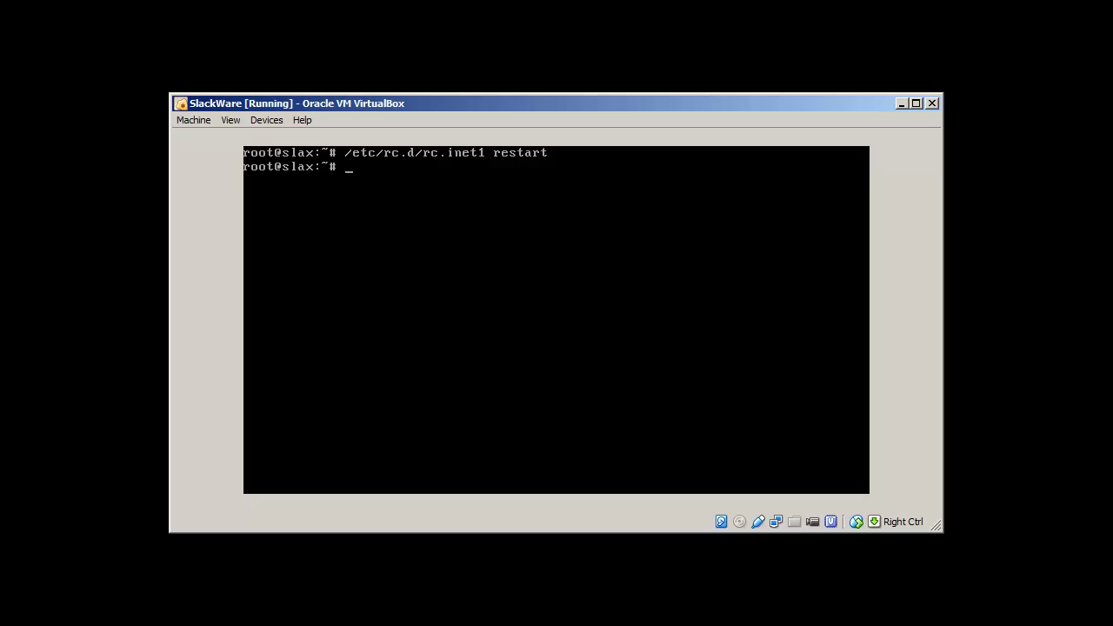
Step: Run ifconfig to confirm eth0 now has 192.168.1.10 with netmask 255.255.255.0
{"action": "type", "text": "ifconfig"}
{"action": "key", "text": "Return"}
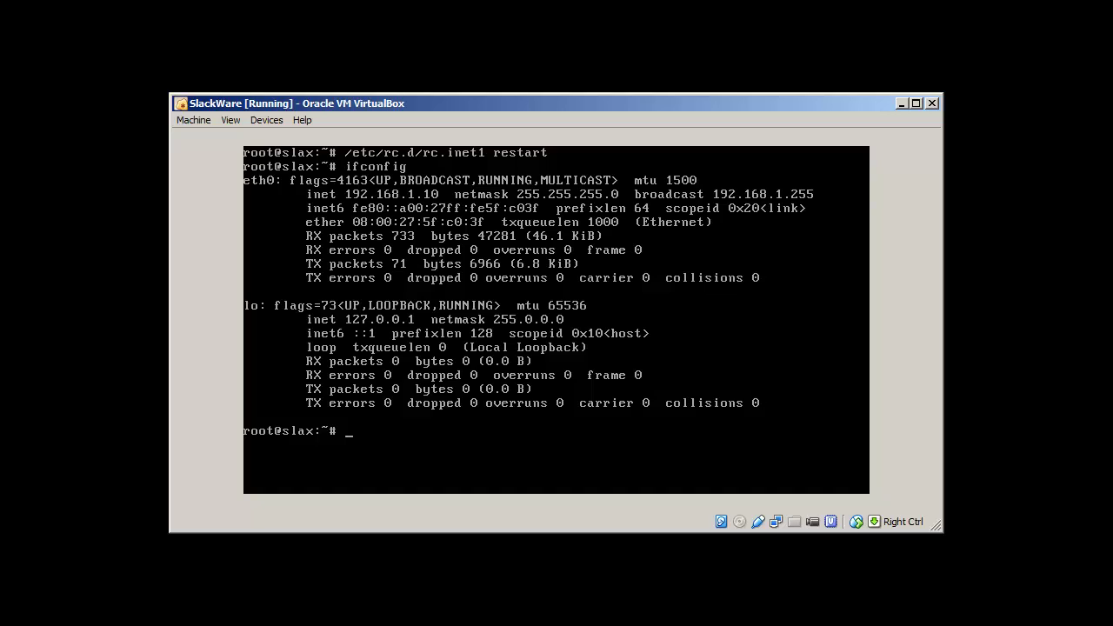
{"action": "type", "text": "ping 4.2.2.2"}
{"action": "key", "text": "Return"}
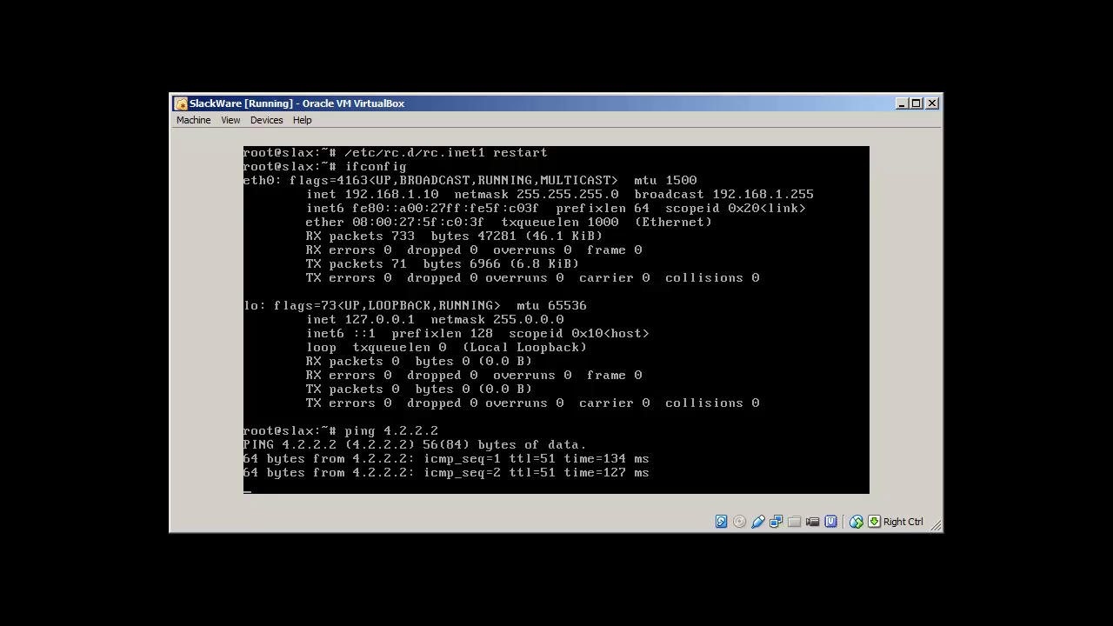
{"action": "key", "text": "ctrl+c"}
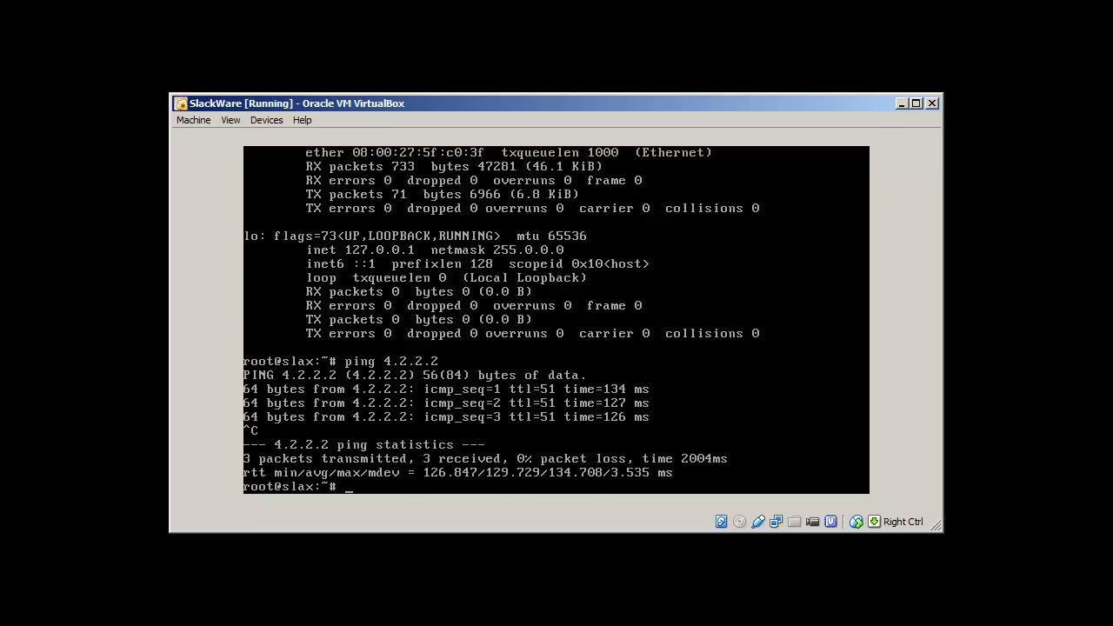
{"action": "type", "text": "ping www.google.com"}
{"action": "key", "text": "Return"}
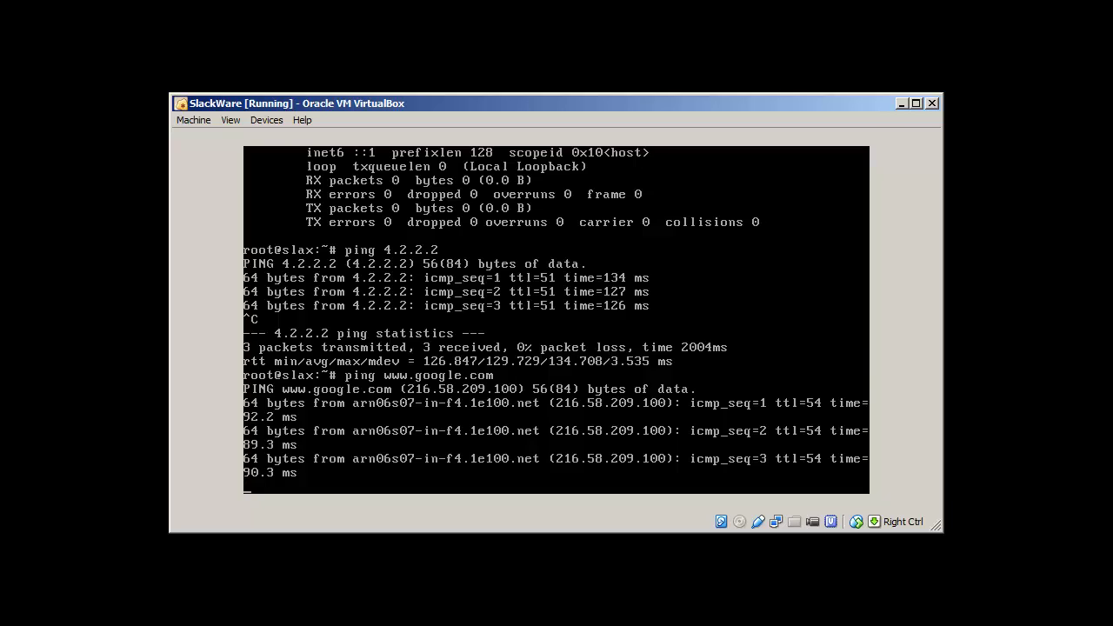
{"action": "key", "text": "ctrl+c"}
{"action": "type", "text": "vi /etc/"}
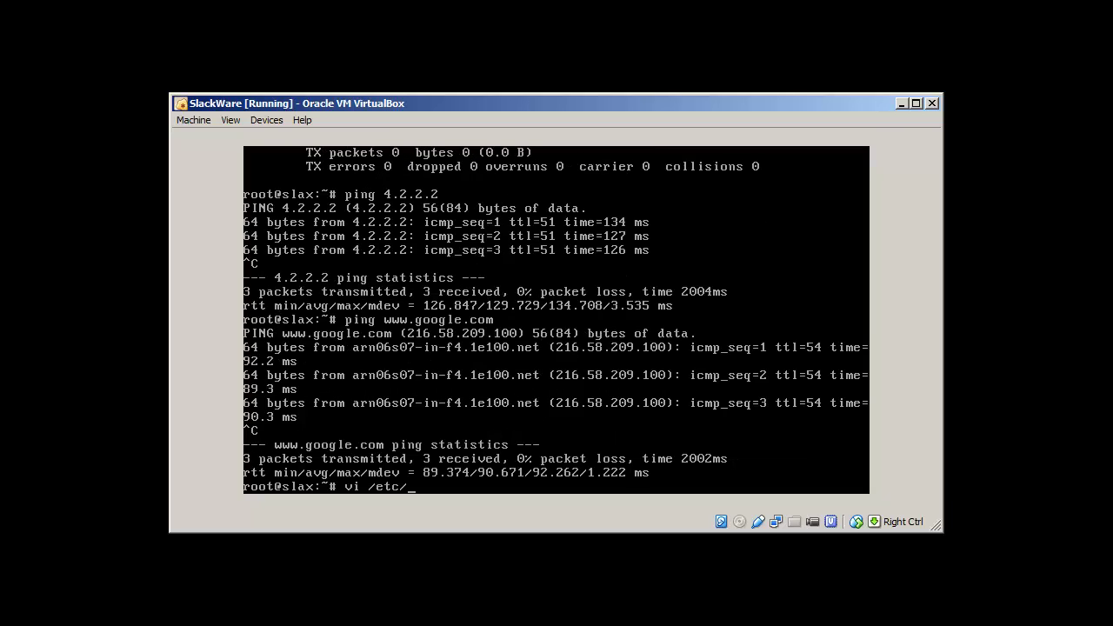
{"action": "type", "text": "resolv.conf"}
Step: Add a 'nameserver 4.2.2.2' line below the existing nameserver in /etc/resolv.conf and save with :wq
{"action": "key", "text": "Return"}
{"action": "key", "text": "Right"}
{"action": "key", "text": "Right"}
{"action": "key", "text": "Right"}
{"action": "key", "text": "Right"}
{"action": "key", "text": "Right"}
{"action": "key", "text": "Right"}
{"action": "key", "text": "Right"}
{"action": "key", "text": "Right"}
{"action": "key", "text": "Right"}
{"action": "key", "text": "Right"}
{"action": "key", "text": "Right"}
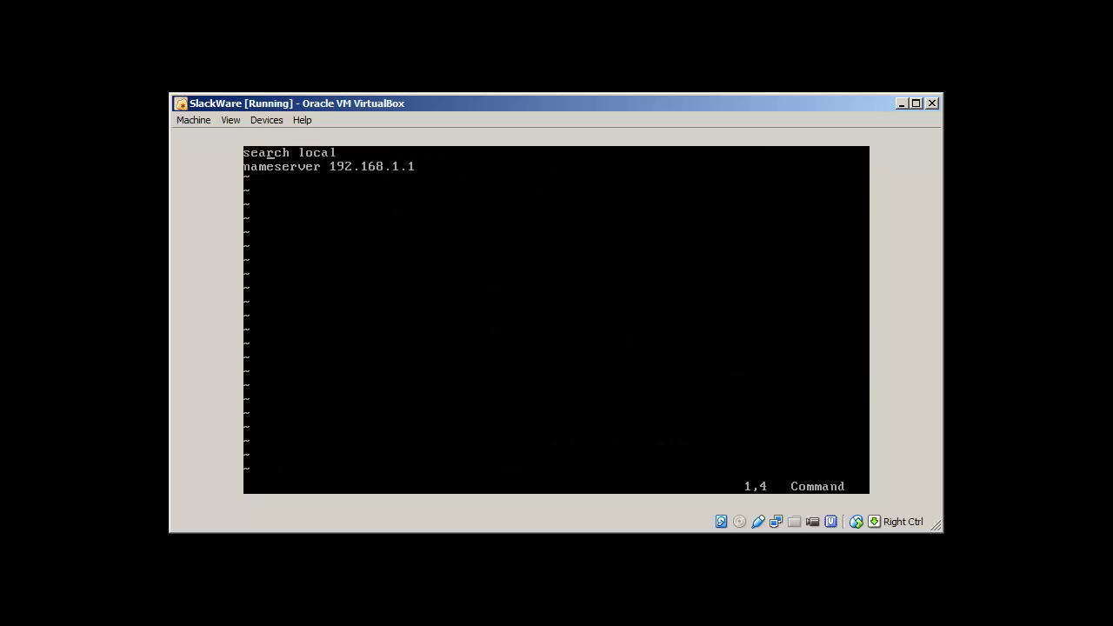
{"action": "key", "text": "Down"}
{"action": "key", "text": "Right"}
{"action": "key", "text": "Right"}
{"action": "key", "text": "Right"}
{"action": "key", "text": "Right"}
{"action": "key", "text": "Right"}
{"action": "key", "text": "Right"}
{"action": "key", "text": "Right"}
{"action": "key", "text": "Right"}
{"action": "key", "text": "Right"}
{"action": "key", "text": "Right"}
{"action": "key", "text": "i"}
{"action": "key", "text": "Right"}
{"action": "key", "text": "Return"}
{"action": "type", "text": "nameserver 4.2.2.2"}
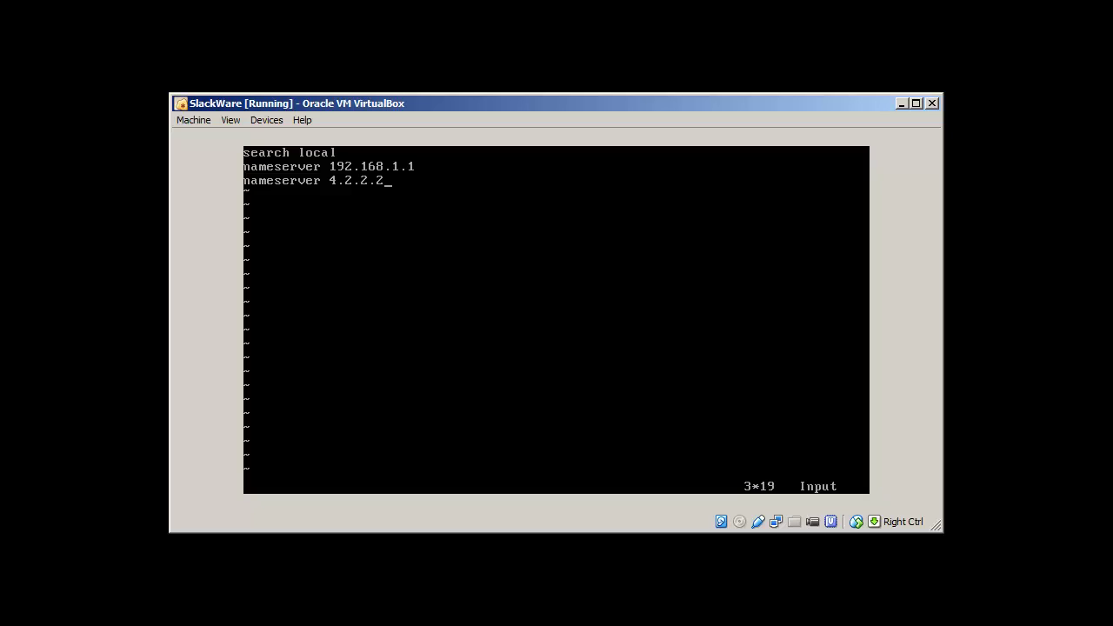
{"action": "key", "text": "Escape"}
{"action": "type", "text": ":wq"}
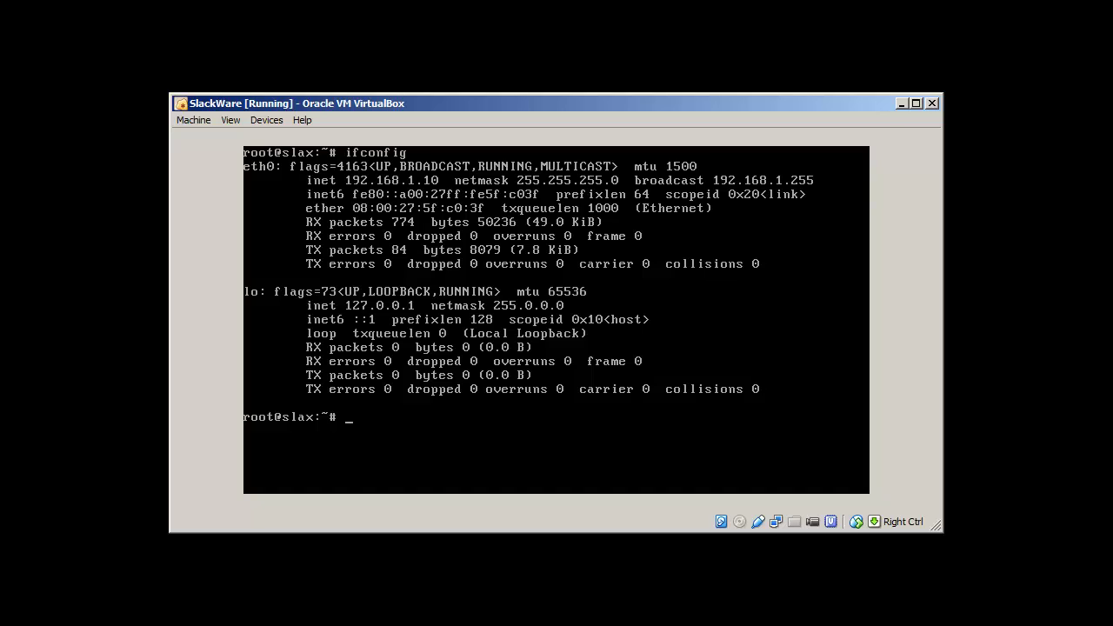
Step: Run netstat, then netstat -antlup | grep ssh to confirm sshd listens on port 22
{"action": "type", "text": "net"}
{"action": "key", "text": "Tab"}
{"action": "key", "text": "Tab"}
{"action": "type", "text": "stat"}
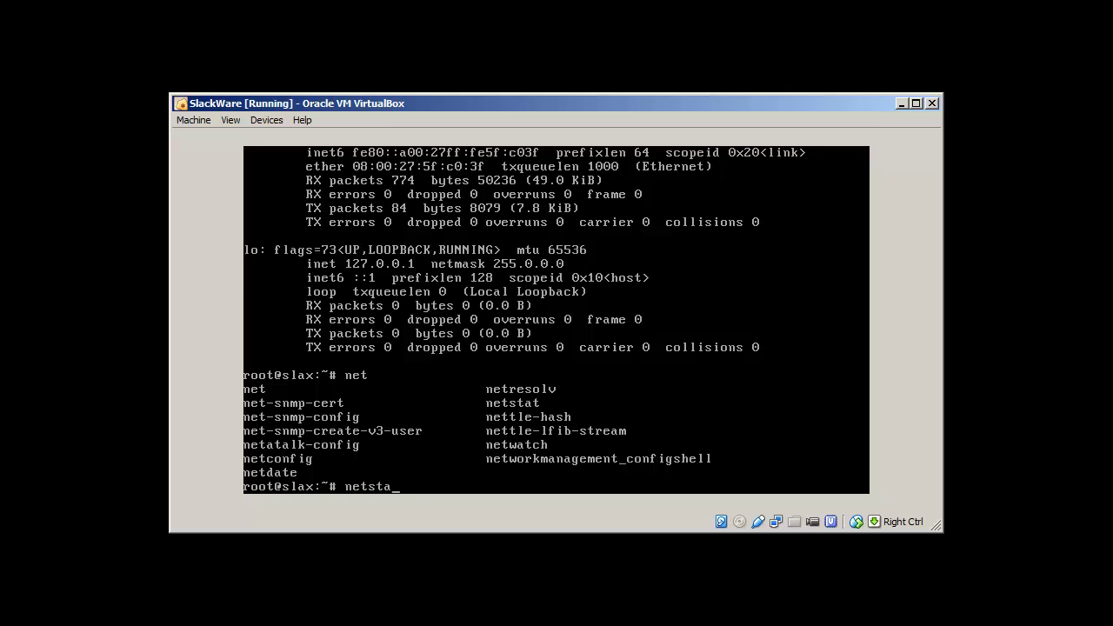
{"action": "key", "text": "Return"}
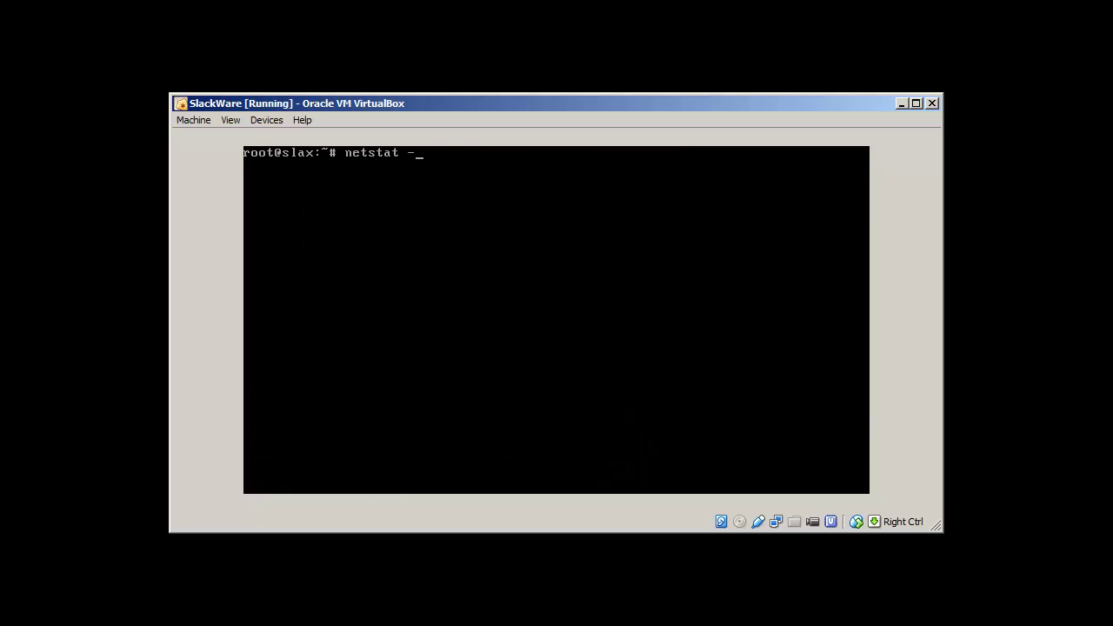
{"action": "type", "text": "lup | grep ssh"}
{"action": "key", "text": "Return"}
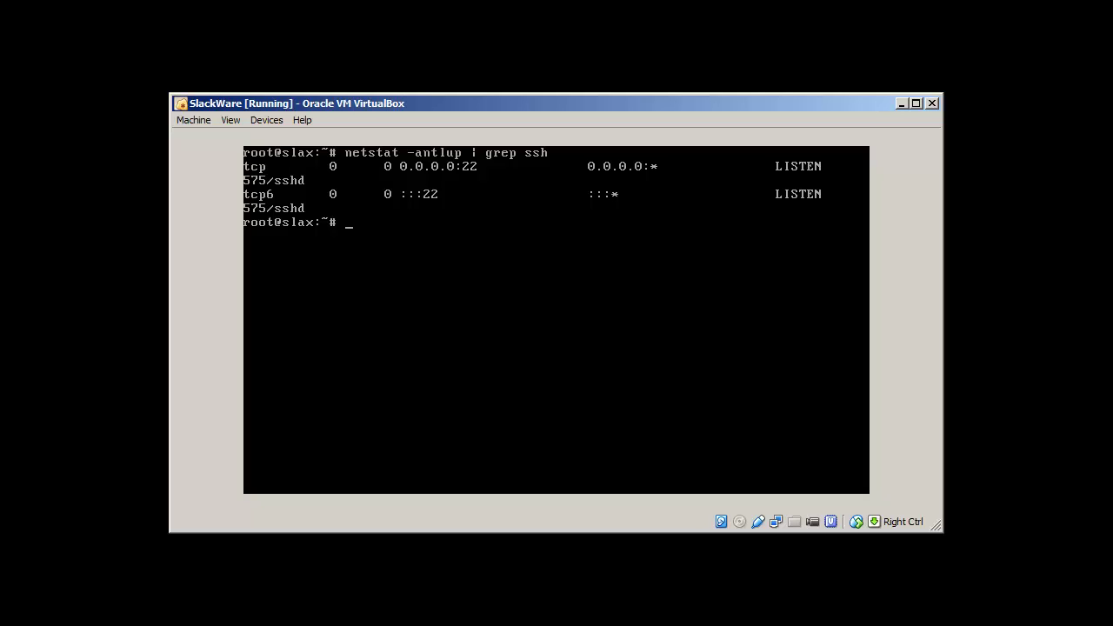
{"action": "type", "text": "/etc/rc.d/rc.sshd restart"}
Step: Restart sshd via /etc/rc.d/rc.sshd restart and recheck that it listens on port 22 as process 1846
{"action": "key", "text": "Return"}
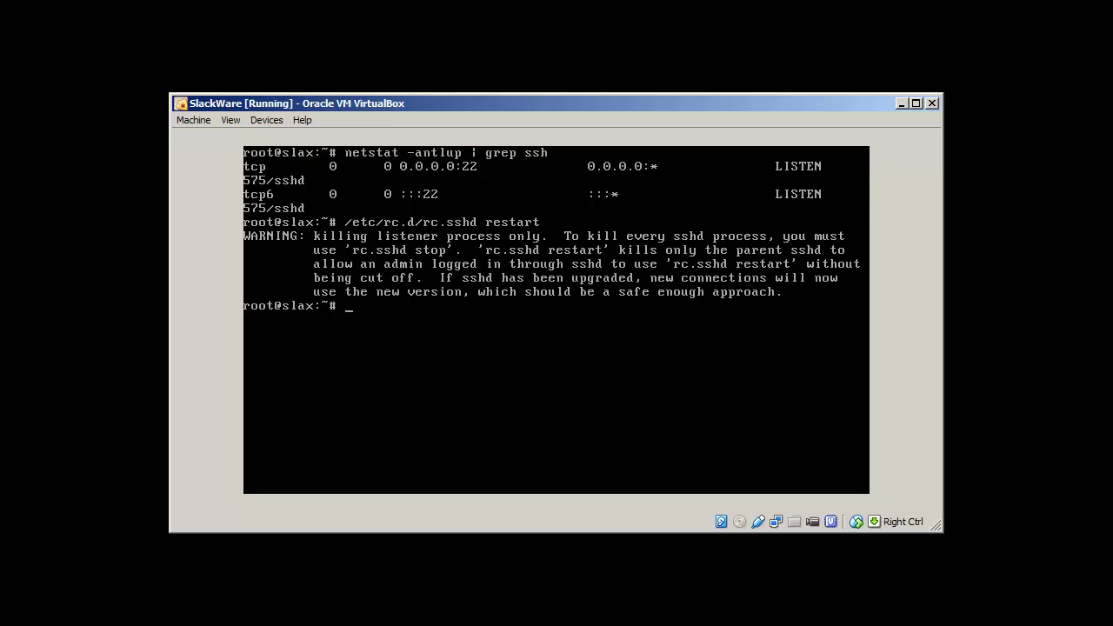
{"action": "key", "text": "Up"}
{"action": "key", "text": "Up"}
{"action": "key", "text": "Return"}
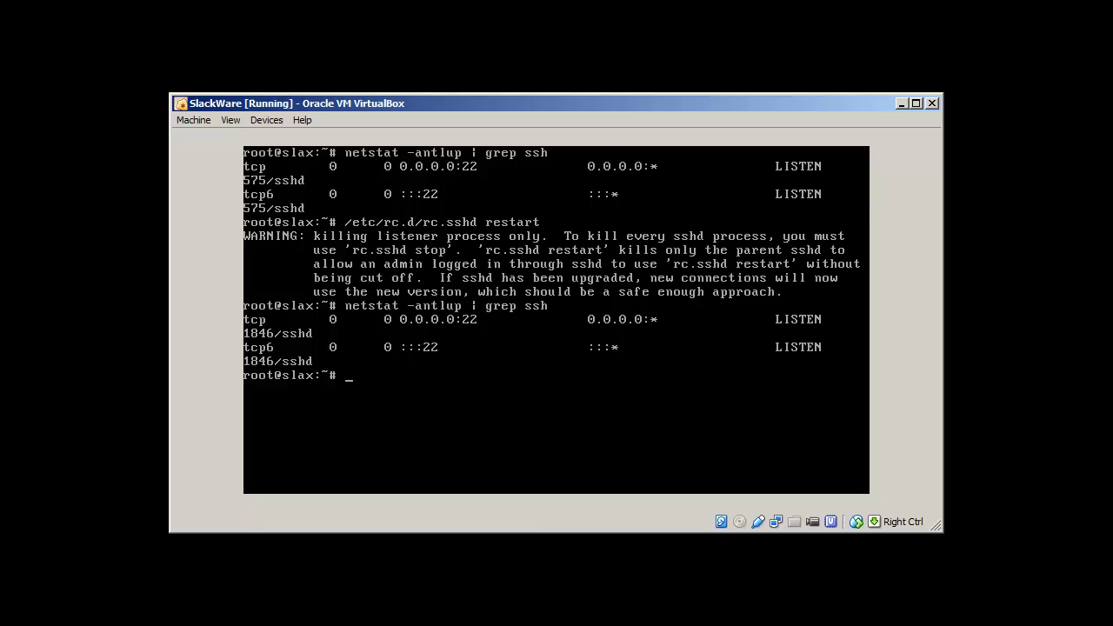
Step: Ping 192.168.1.2, then log in as root over SSH, accepting the host key
{"action": "type", "text": "ping 192.168.1.2"}
{"action": "key", "text": "Return"}
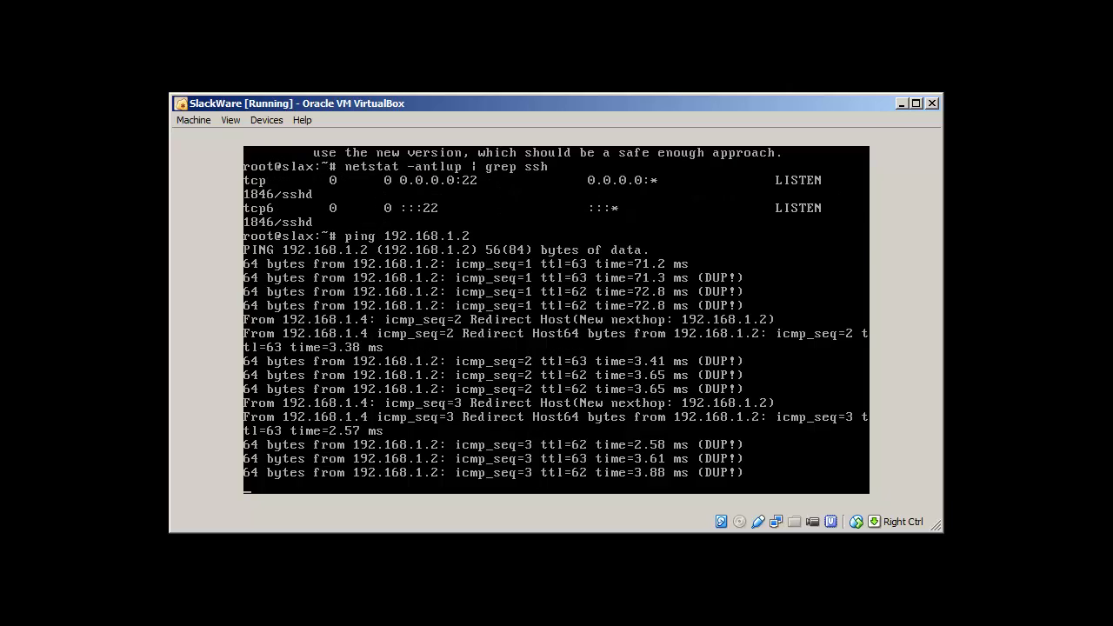
{"action": "key", "text": "ctrl+c"}
{"action": "type", "text": "s"}
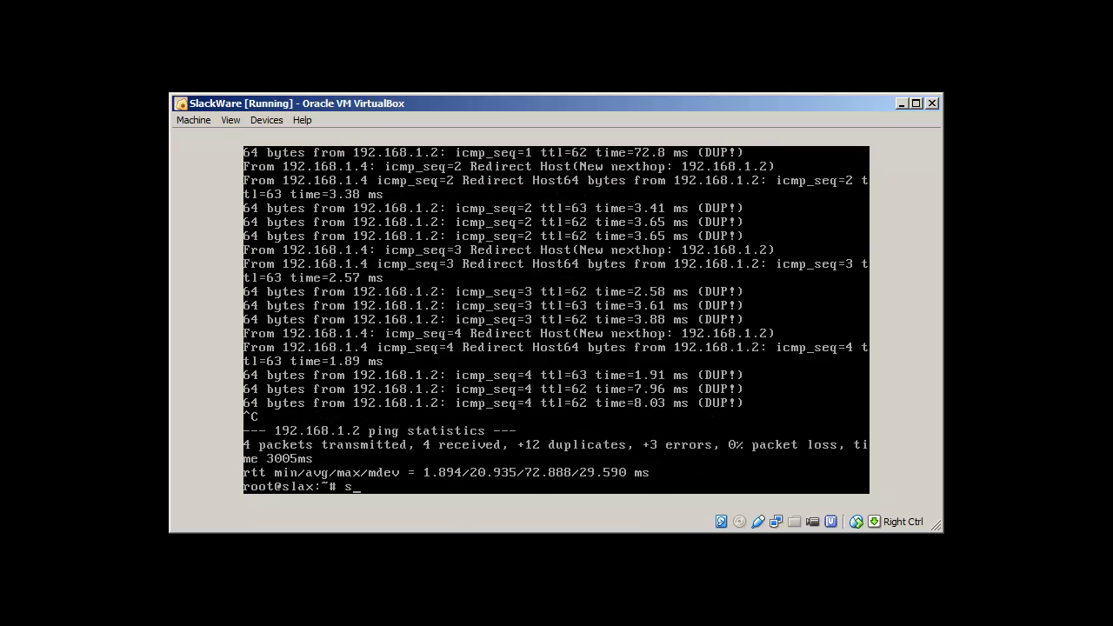
{"action": "type", "text": "sh root@192.168.1.2"}
{"action": "key", "text": "Return"}
{"action": "type", "text": "yes"}
{"action": "key", "text": "Return"}
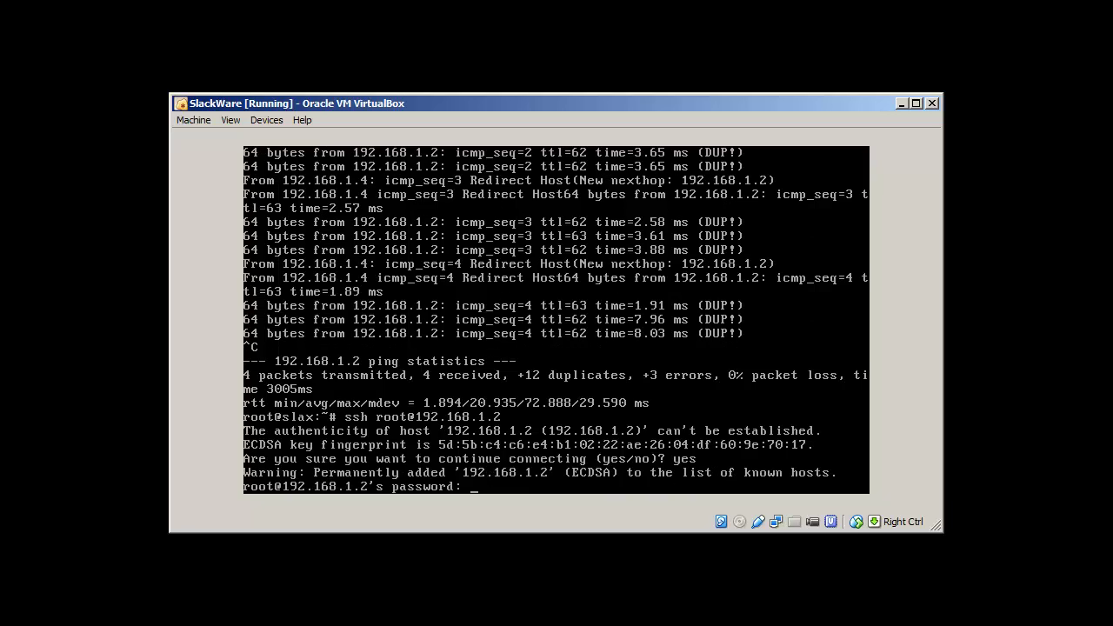
{"action": "key", "text": "Return"}
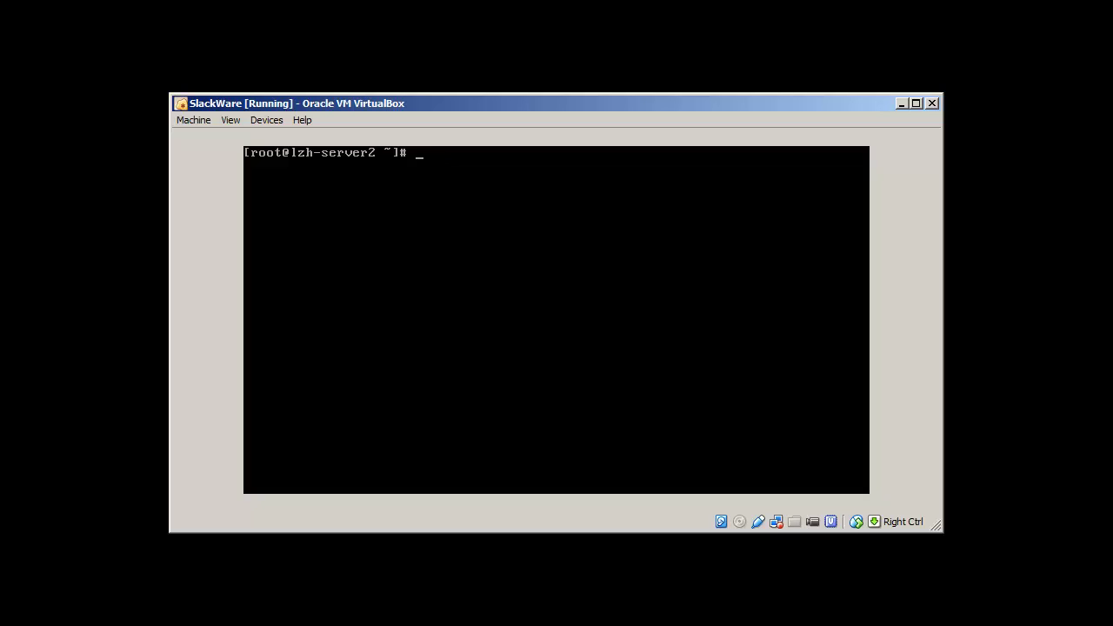
Step: Print /etc/centos-release on the host, showing CentOS Linux release 7.0.1406
{"action": "type", "text": "cat /etc/Ce"}
{"action": "key", "text": "BackSpace"}
{"action": "key", "text": "BackSpace"}
{"action": "type", "text": "ce"}
{"action": "key", "text": "Tab"}
{"action": "key", "text": "Return"}
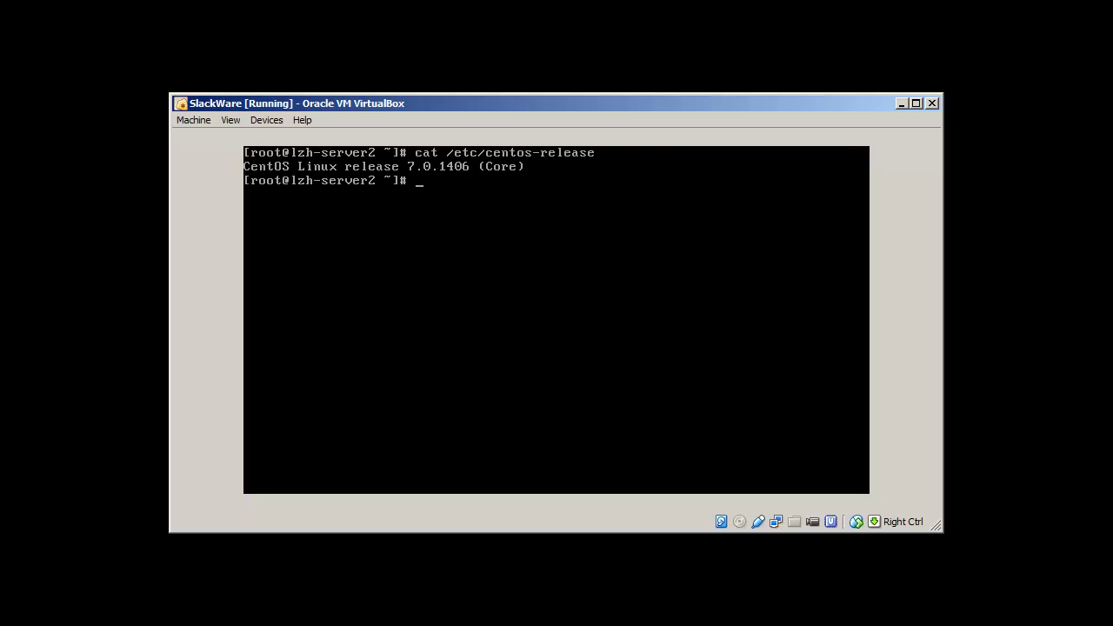
Step: Exit the CentOS session and print the local /etc/slackware-version, showing Slackware 14.1
{"action": "type", "text": "exit"}
{"action": "key", "text": "Return"}
{"action": "type", "text": "cat "}
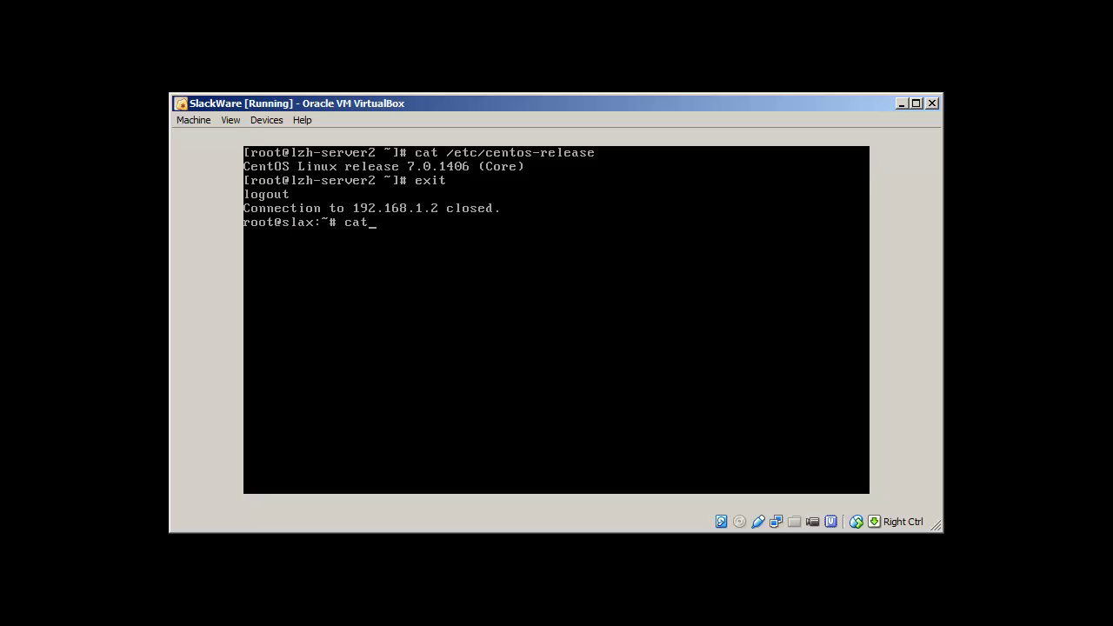
{"action": "type", "text": "/"}
{"action": "type", "text": "etc/"}
{"action": "type", "text": "s"}
{"action": "type", "text": "l"}
{"action": "key", "text": "BackSpace"}
{"action": "key", "text": "BackSpace"}
{"action": "type", "text": "sl"}
{"action": "key", "text": "BackSpace"}
{"action": "key", "text": "Tab"}
{"action": "key", "text": "Tab"}
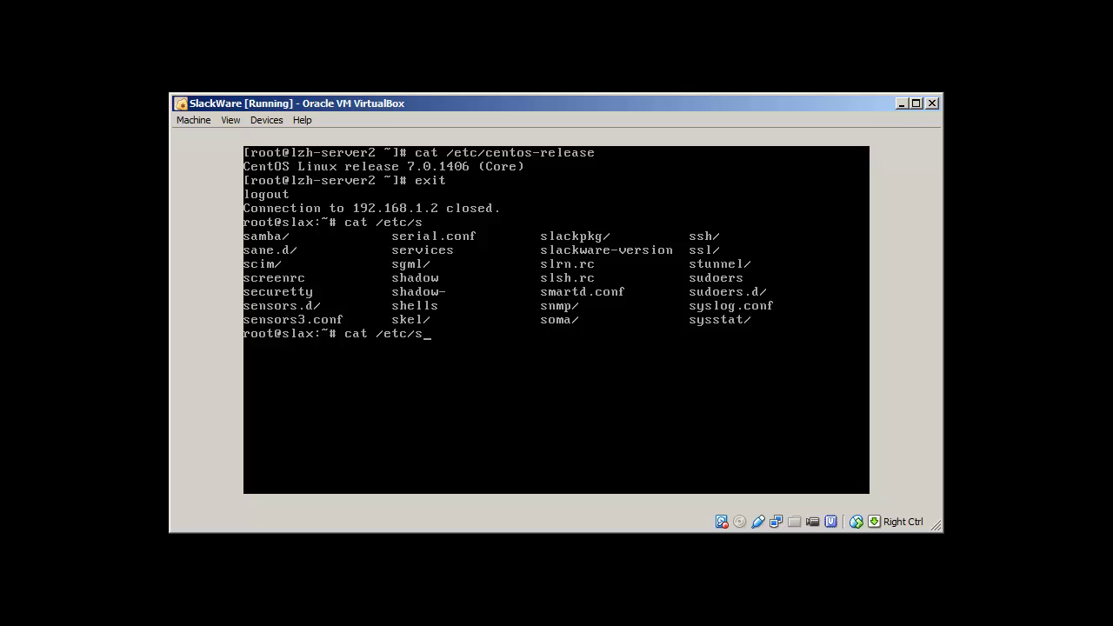
{"action": "type", "text": "la"}
{"action": "key", "text": "Tab"}
{"action": "key", "text": "Tab"}
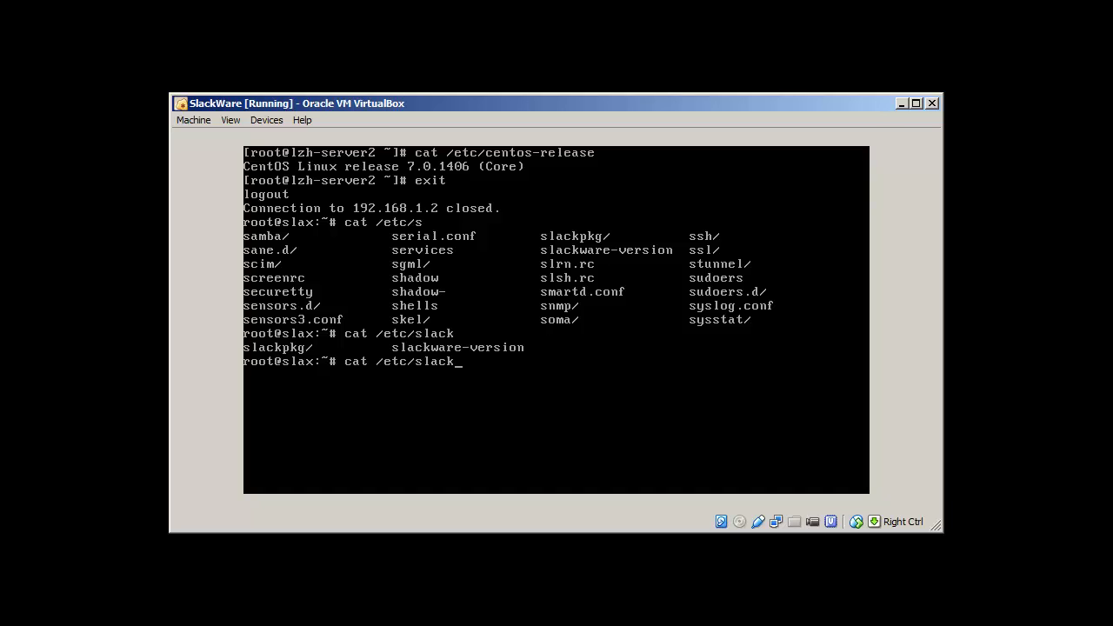
{"action": "type", "text": "w"}
{"action": "key", "text": "Tab"}
{"action": "key", "text": "Return"}
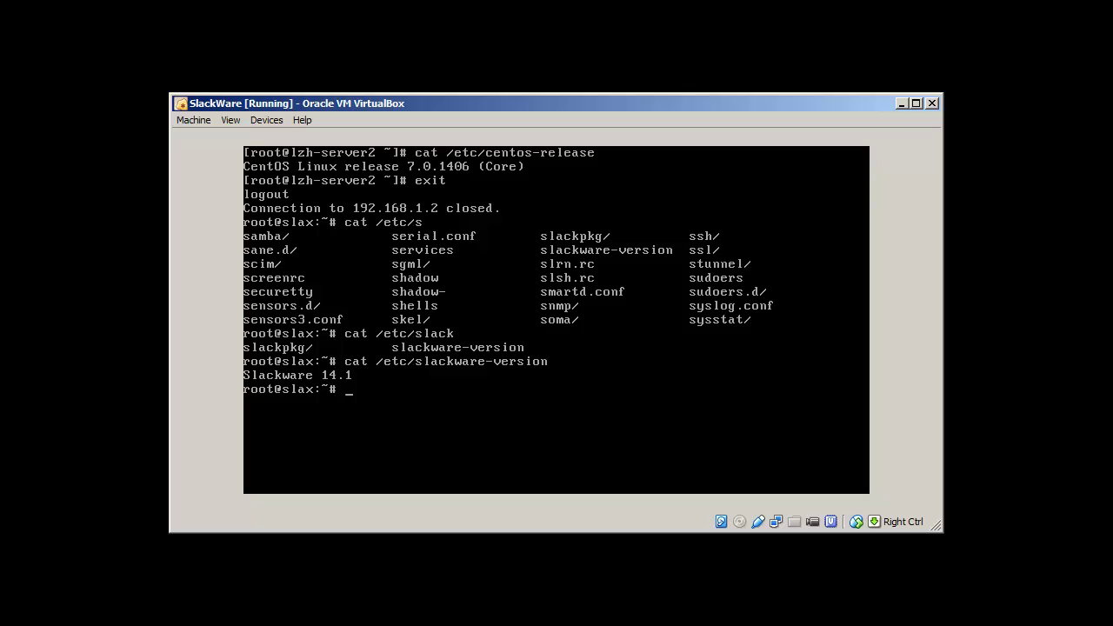